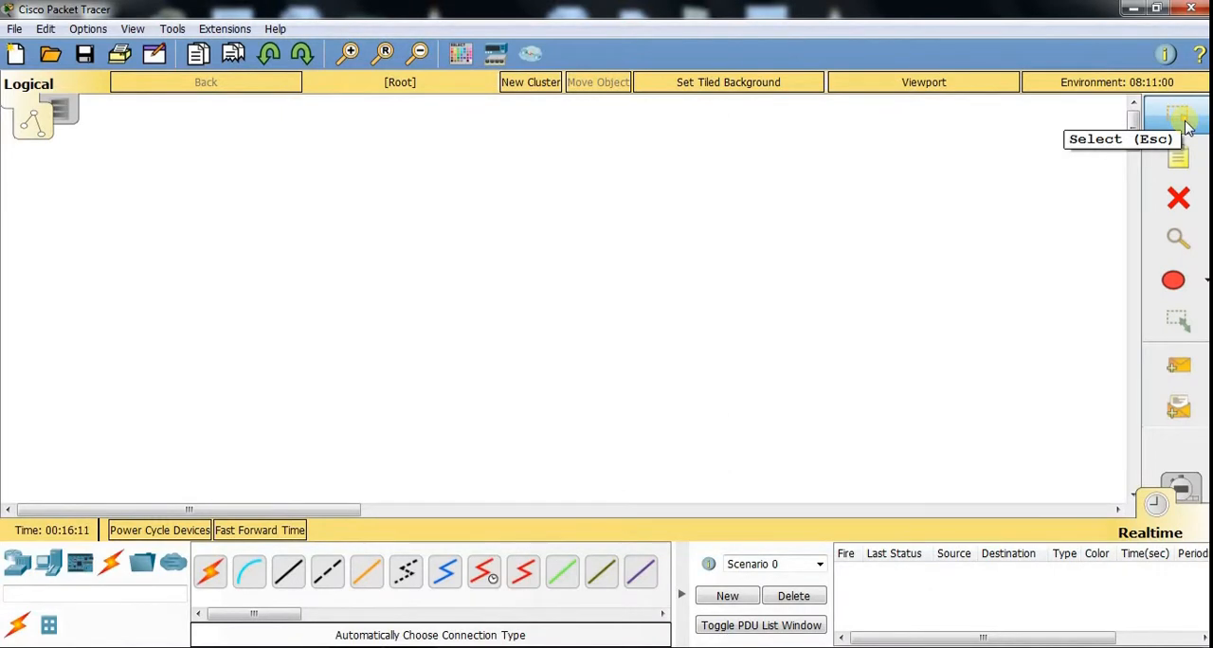
- View the physical workspace and return to the logical workspace
click(1187, 126)
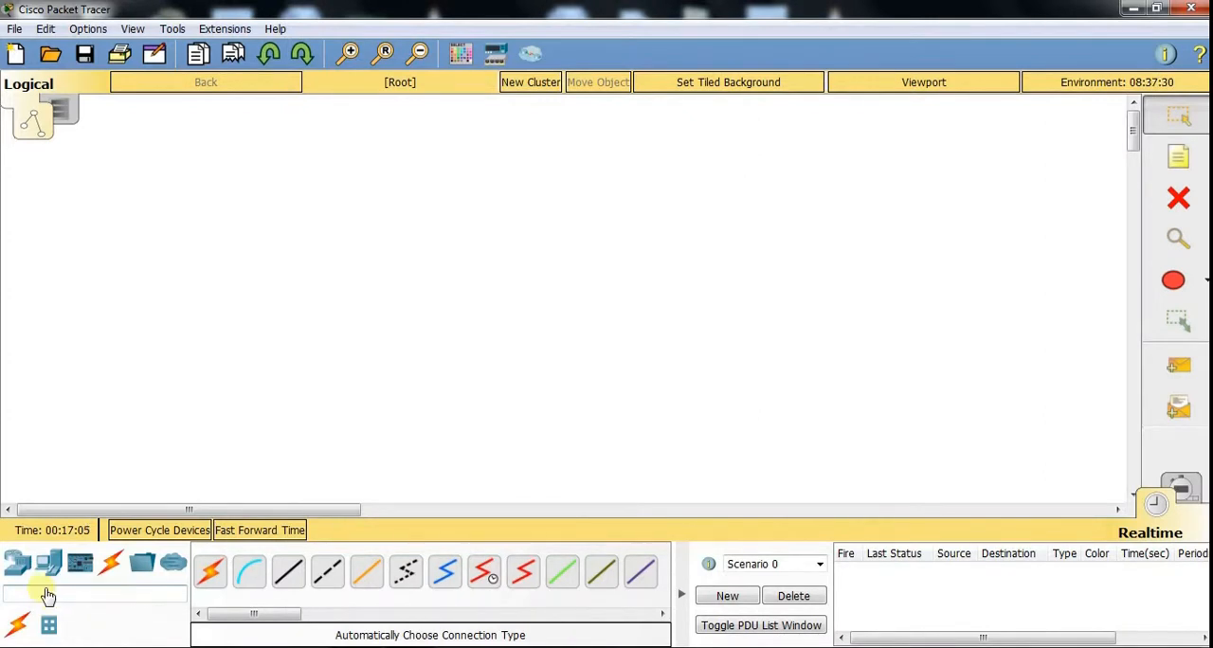
click(23, 567)
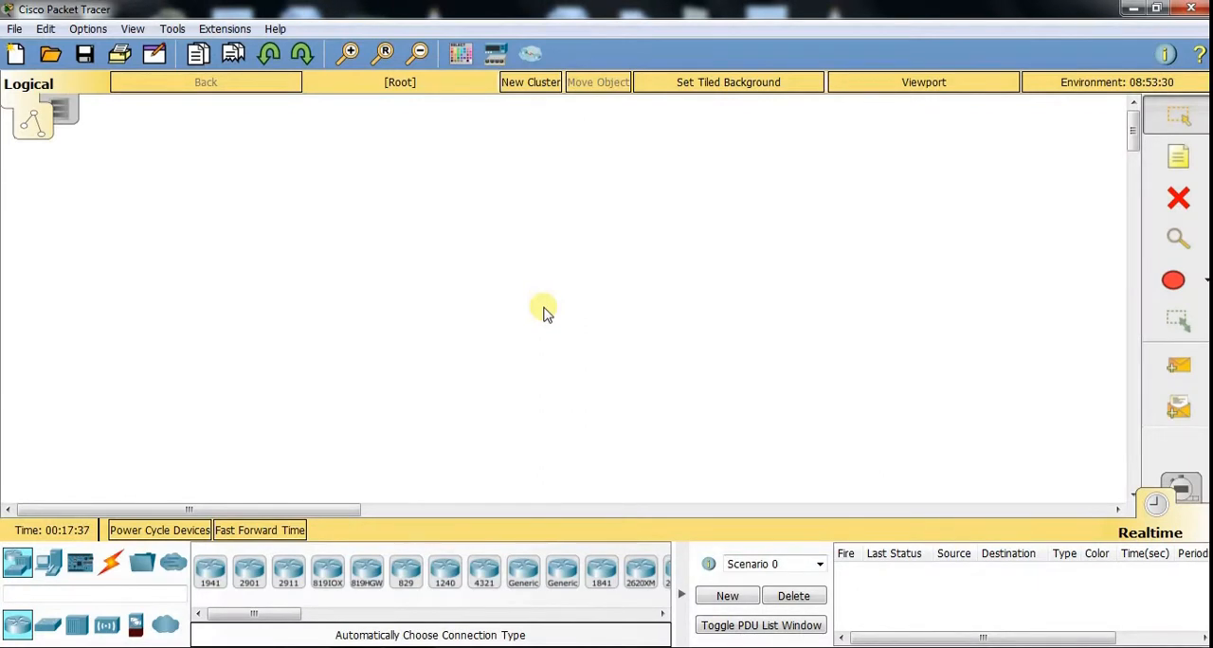
click(61, 111)
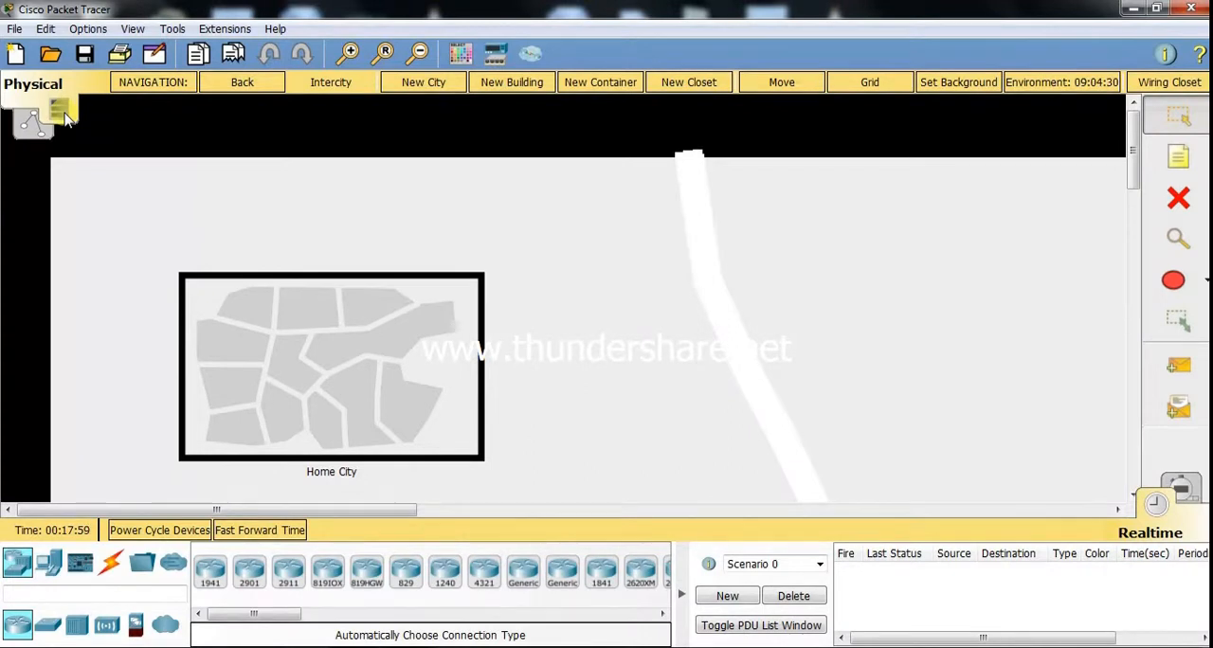
click(32, 125)
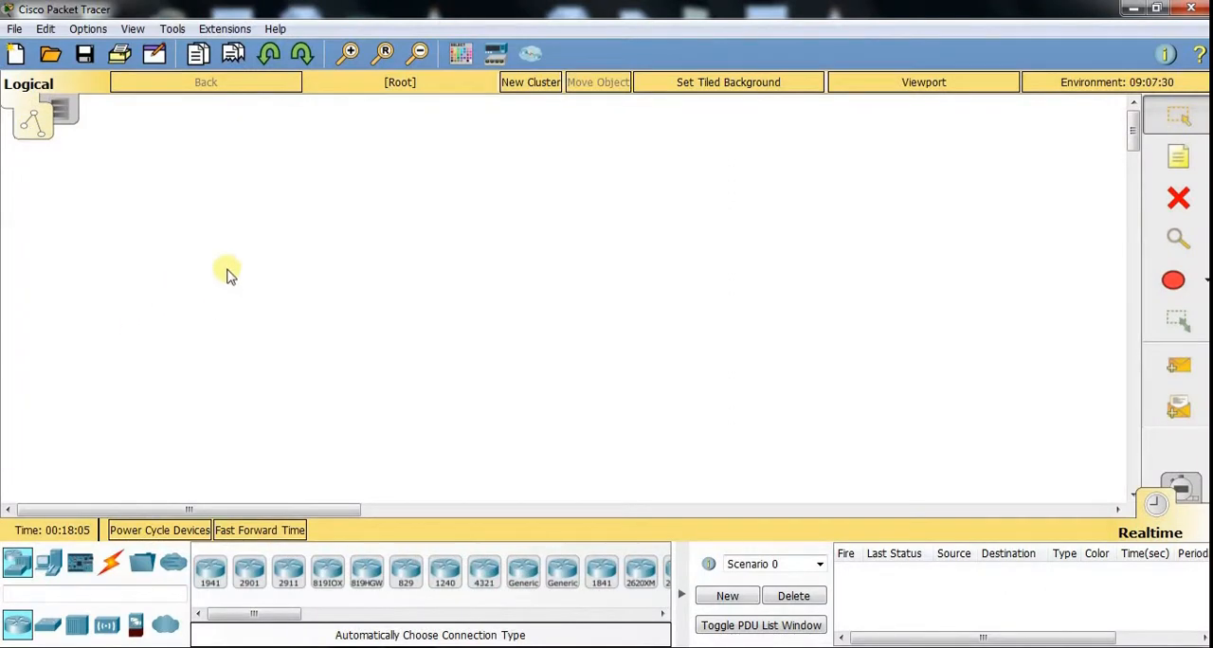
- Place a generic Router-PT in the logical workspace and a generic Switch-PT directly below it
click(527, 581)
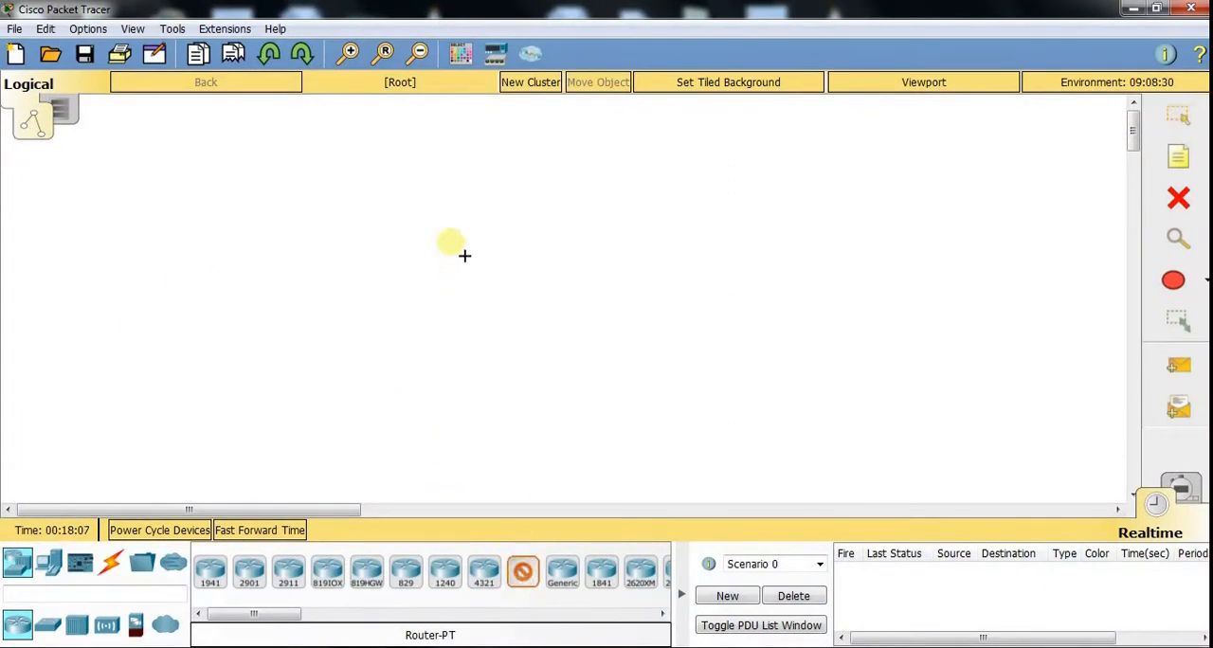
click(485, 172)
click(47, 624)
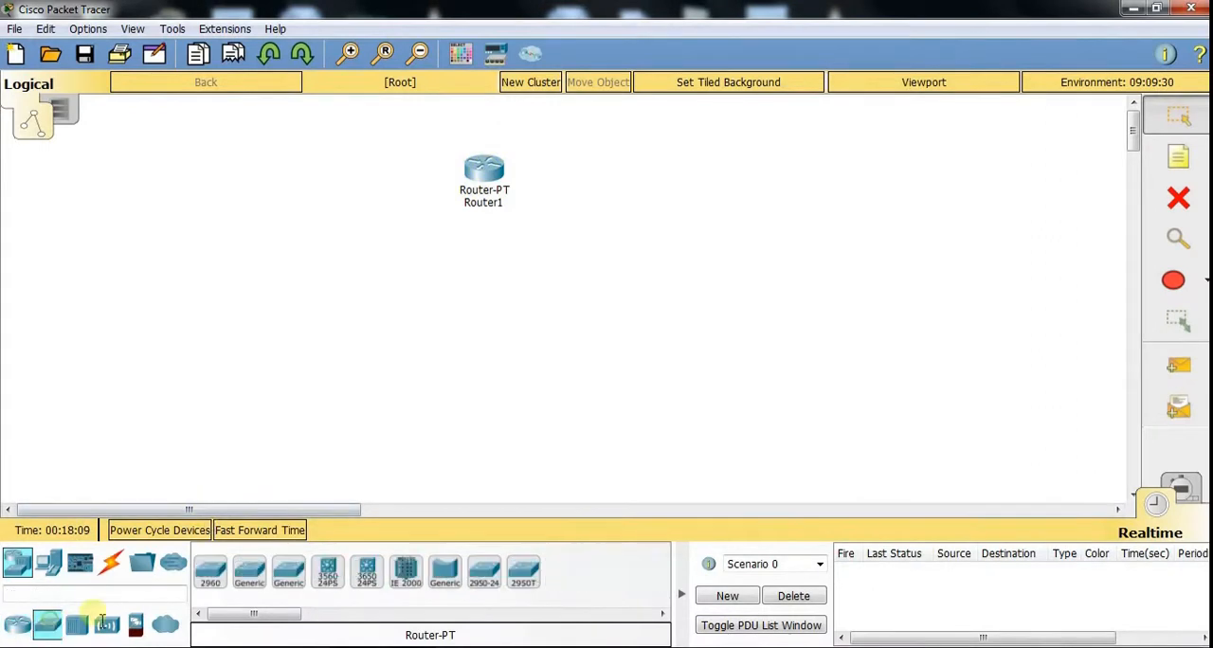
click(252, 573)
click(487, 269)
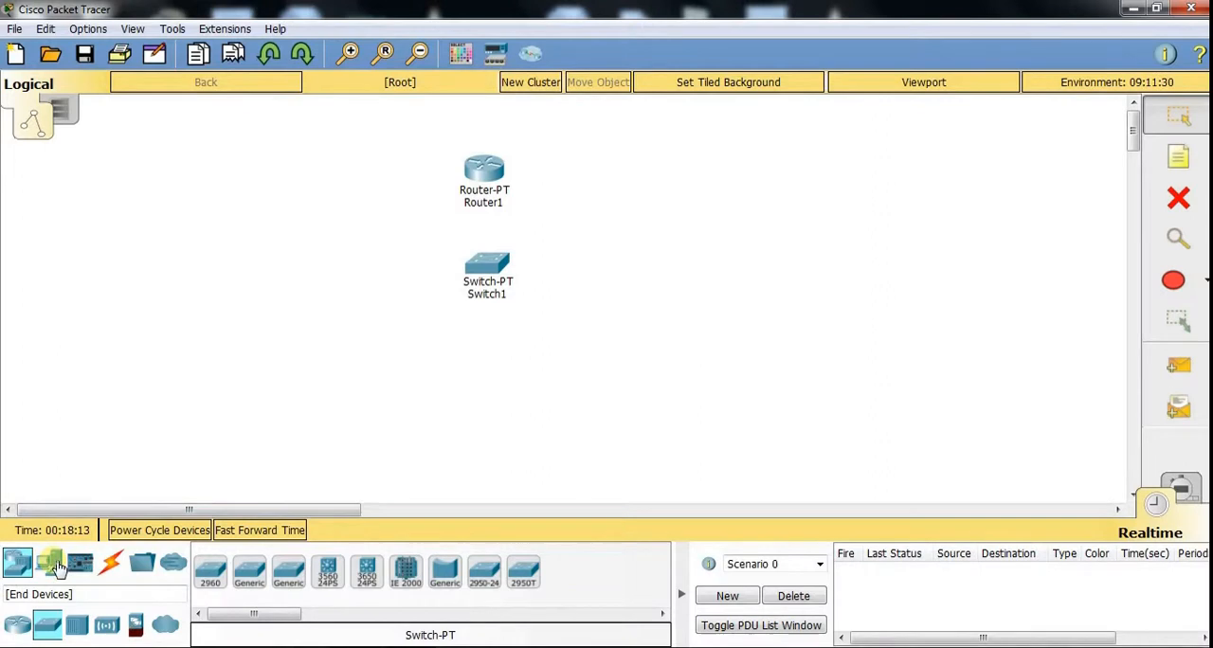
- Place two generic PCs side by side below the switch
click(47, 563)
click(211, 571)
click(378, 375)
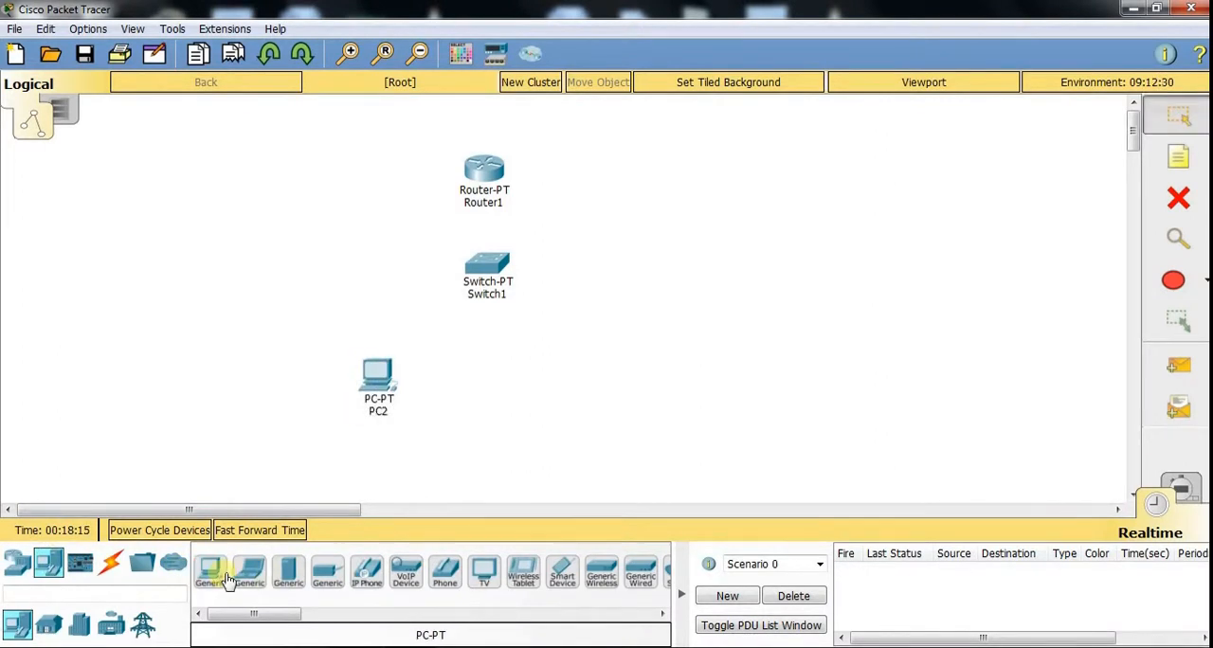
click(214, 572)
click(558, 379)
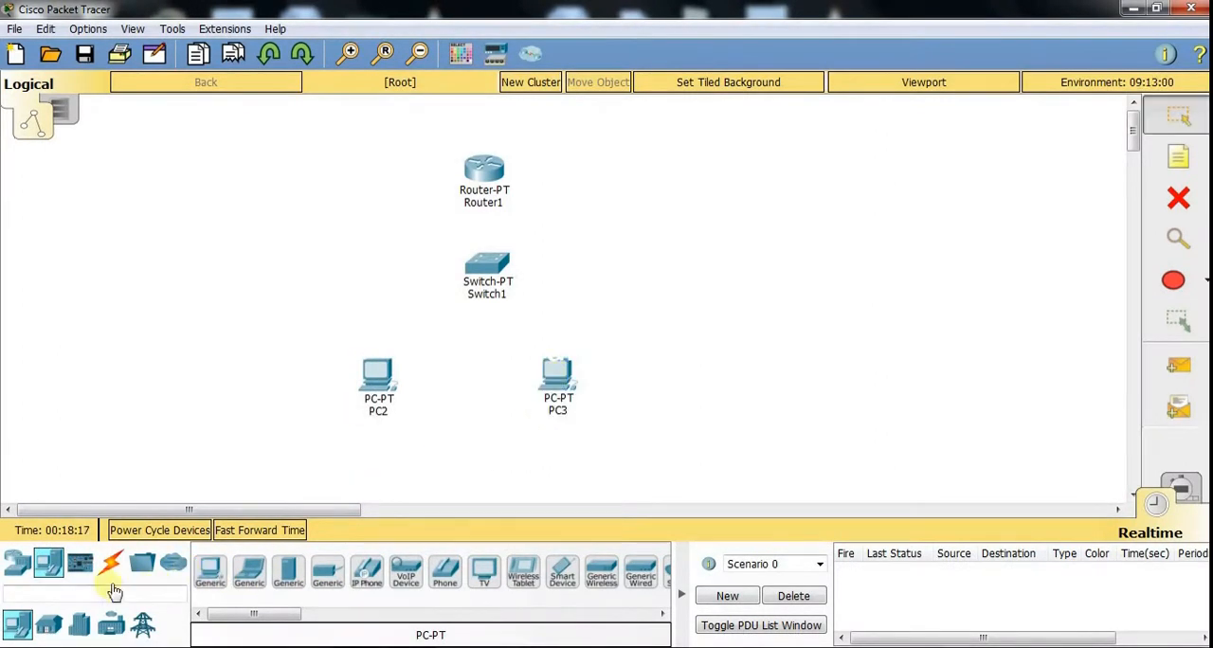
- Connect the router to the switch with an automatically chosen connection type
click(111, 563)
click(210, 572)
click(484, 171)
click(486, 264)
- Connect the switch to both PCs with automatically chosen connections
click(211, 571)
click(486, 266)
click(387, 372)
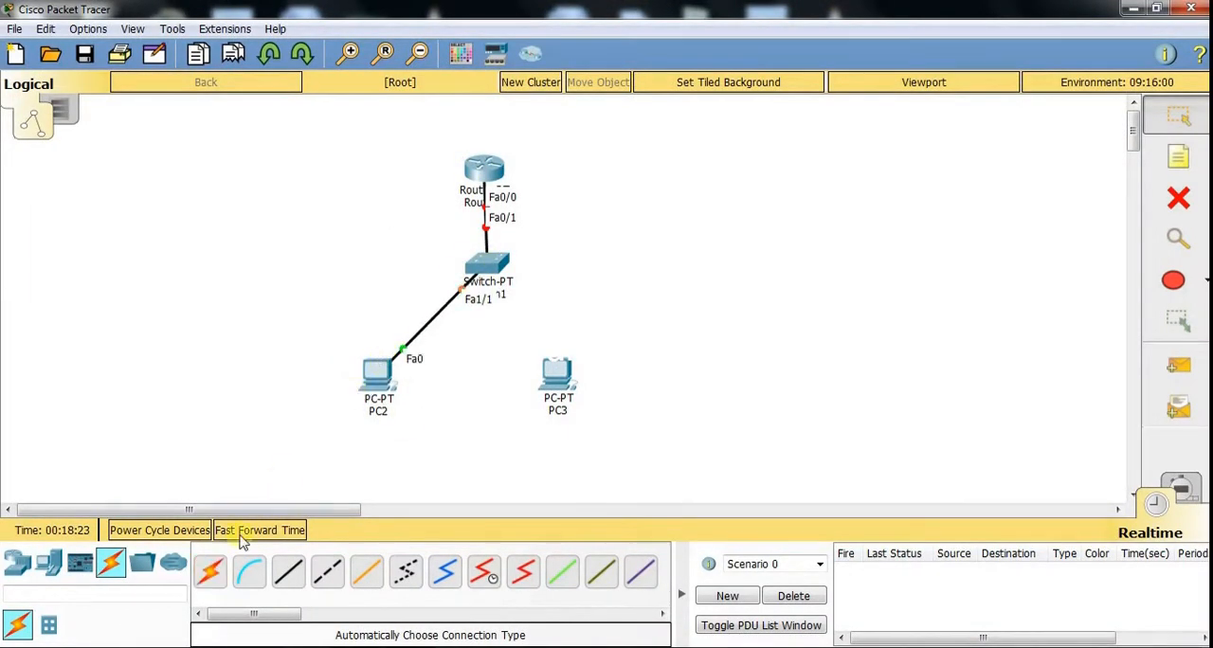
click(211, 571)
click(489, 265)
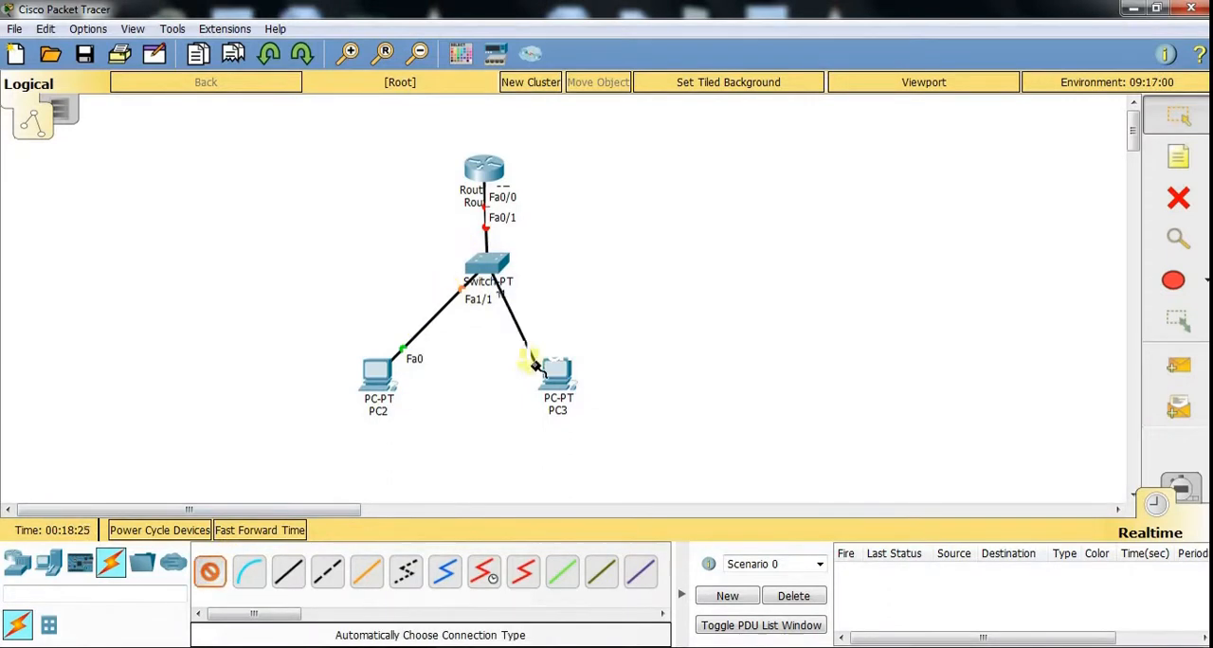
click(557, 368)
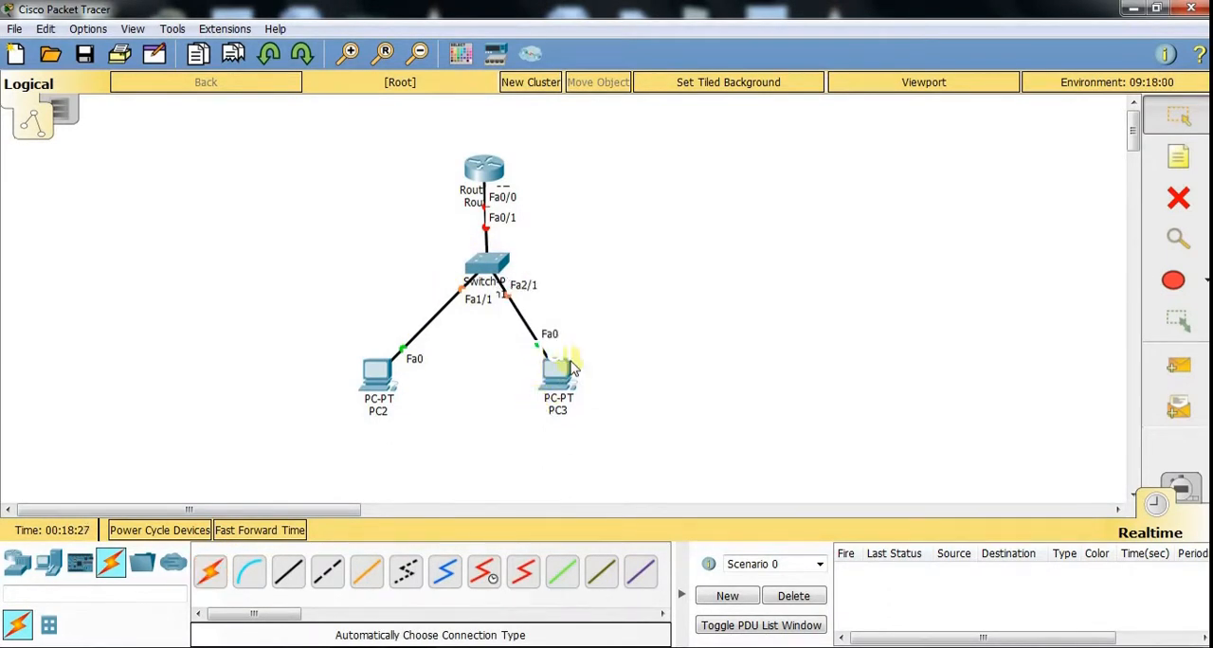
- Edit the network description to read "Tis is our topology." and close it
click(1167, 55)
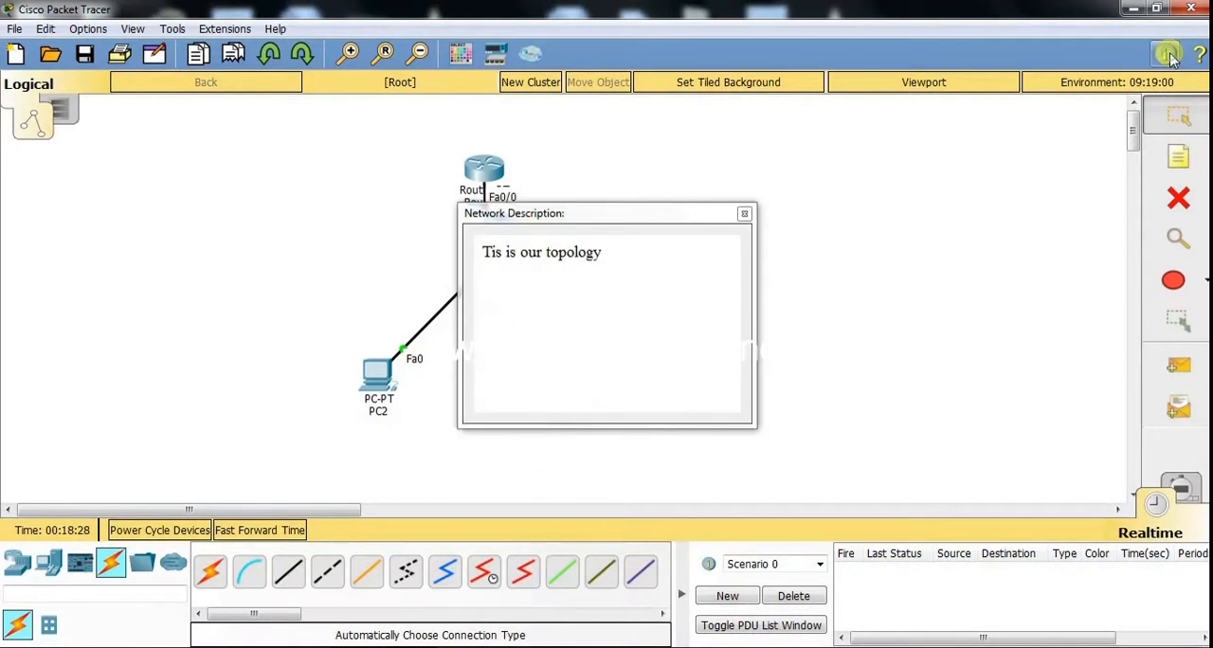
click(644, 254)
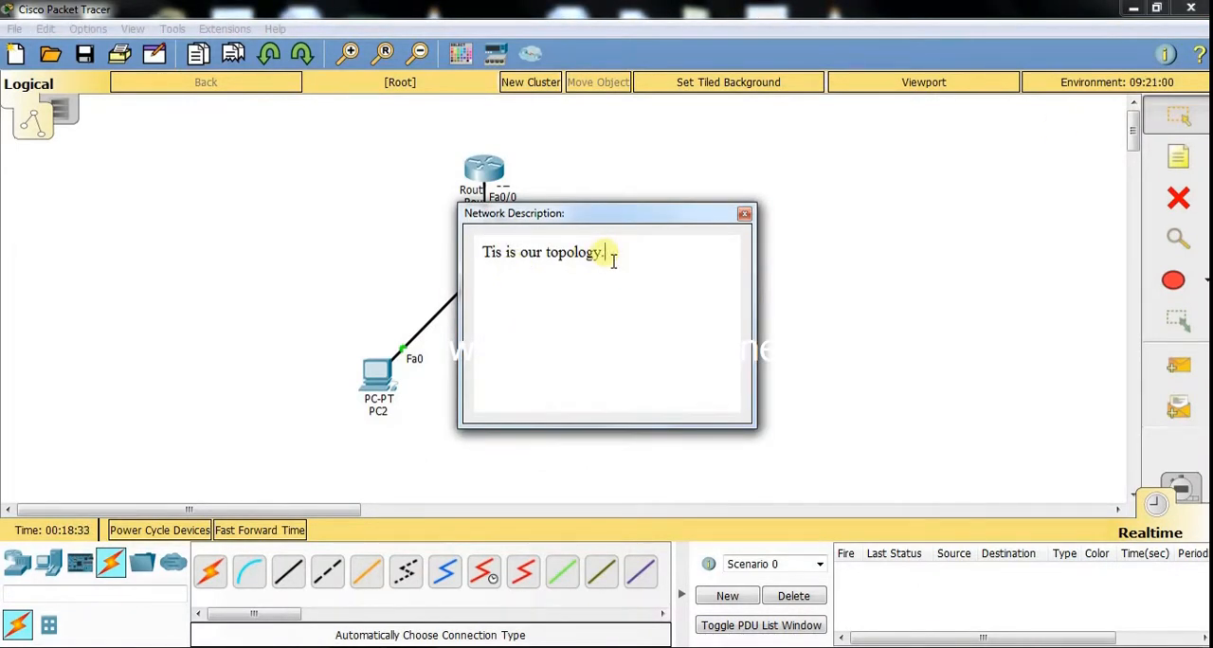
click(744, 216)
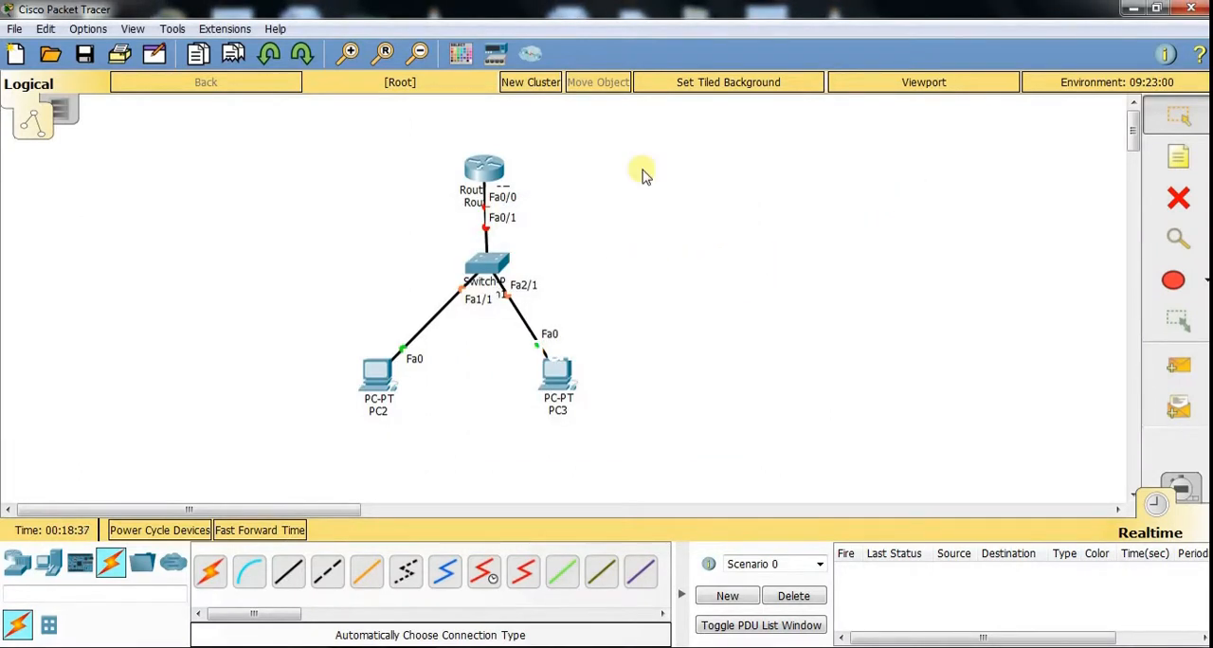
- Add the note "This is a Generic Router" beside the router
click(1179, 156)
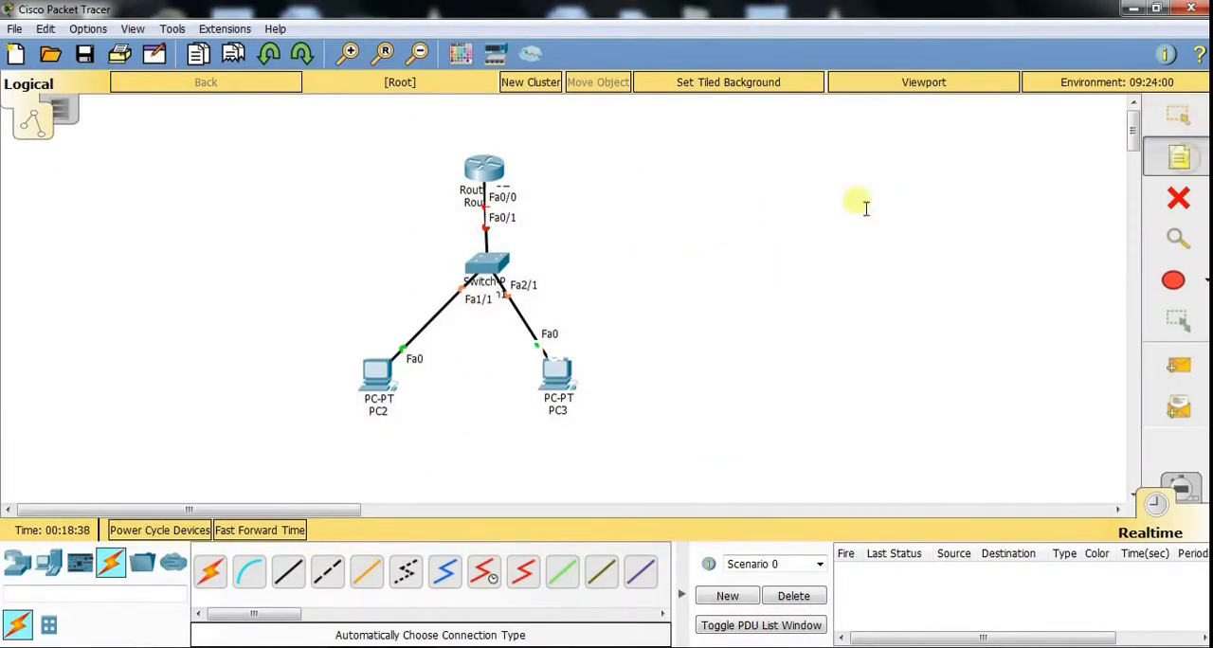
click(547, 170)
text(Th)
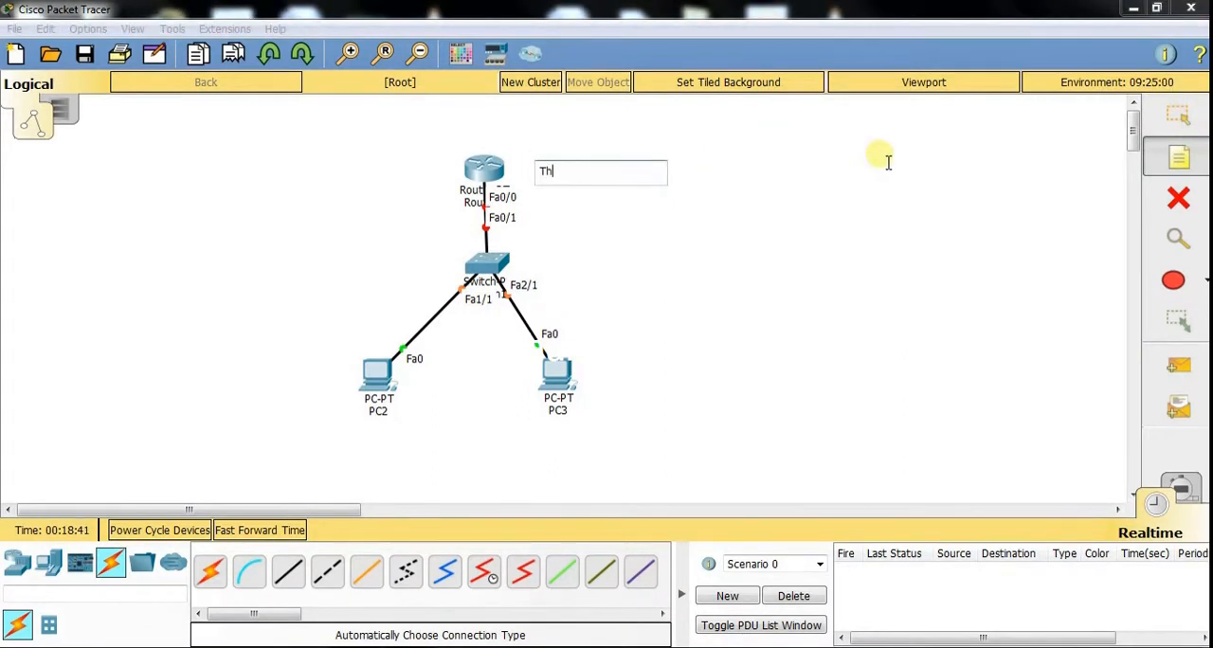
text(is is a Generic Router)
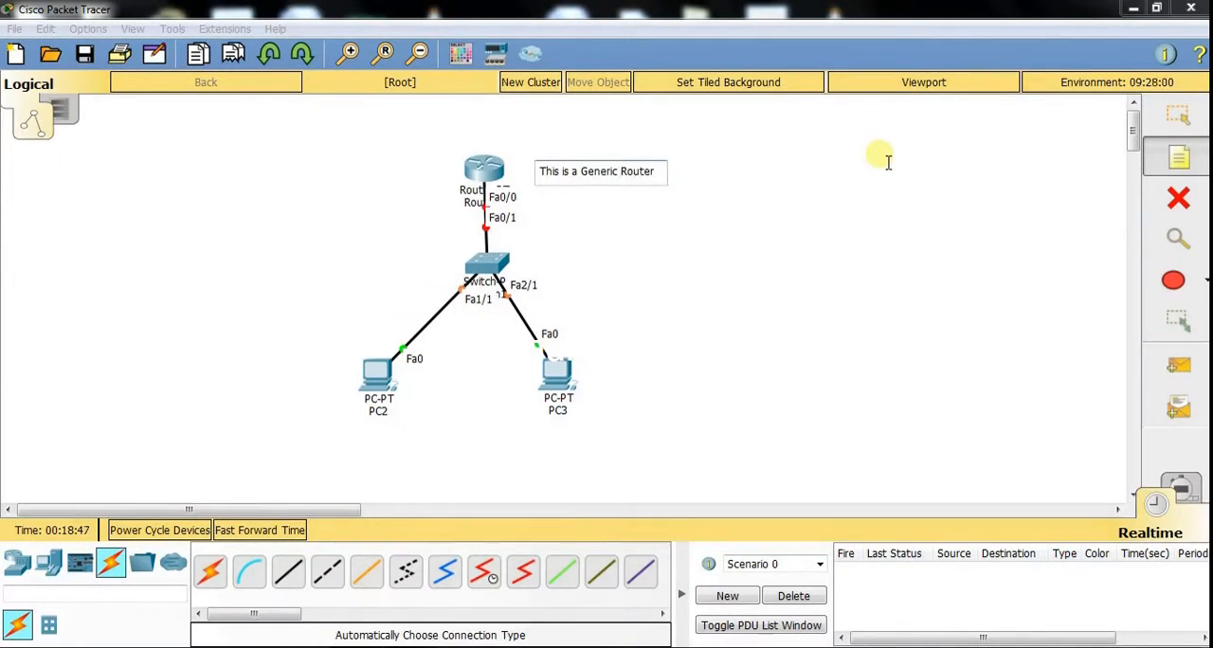
click(1170, 114)
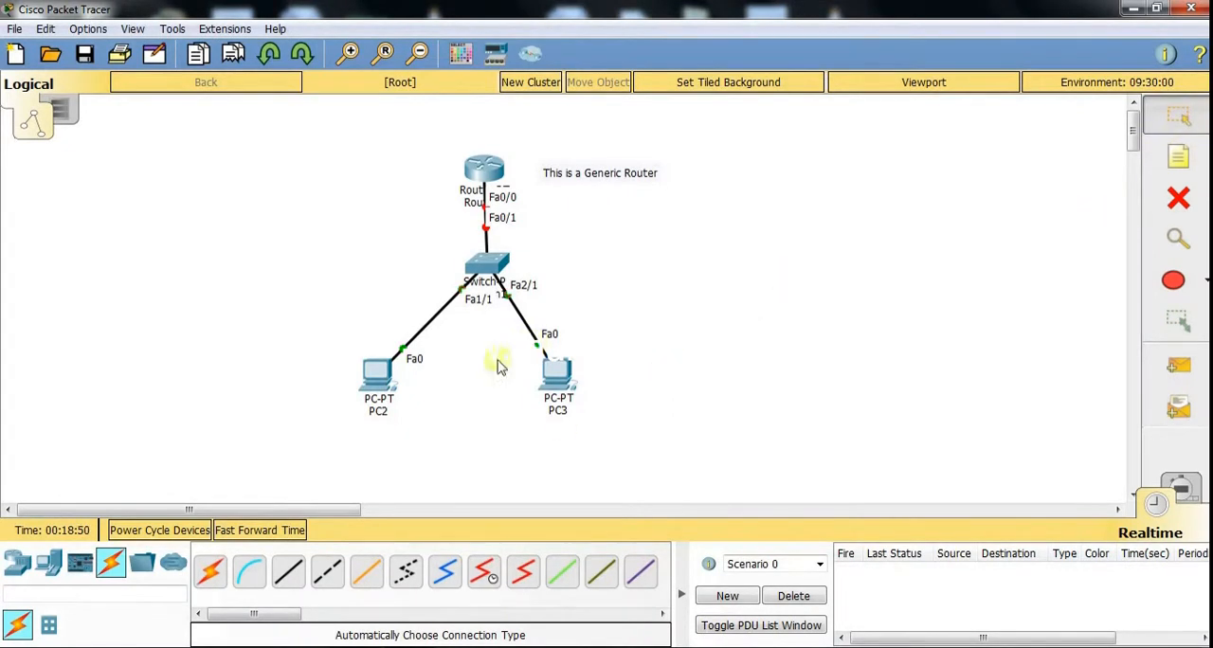
- Delete PC3 from the topology and return to the selection tool
click(1180, 203)
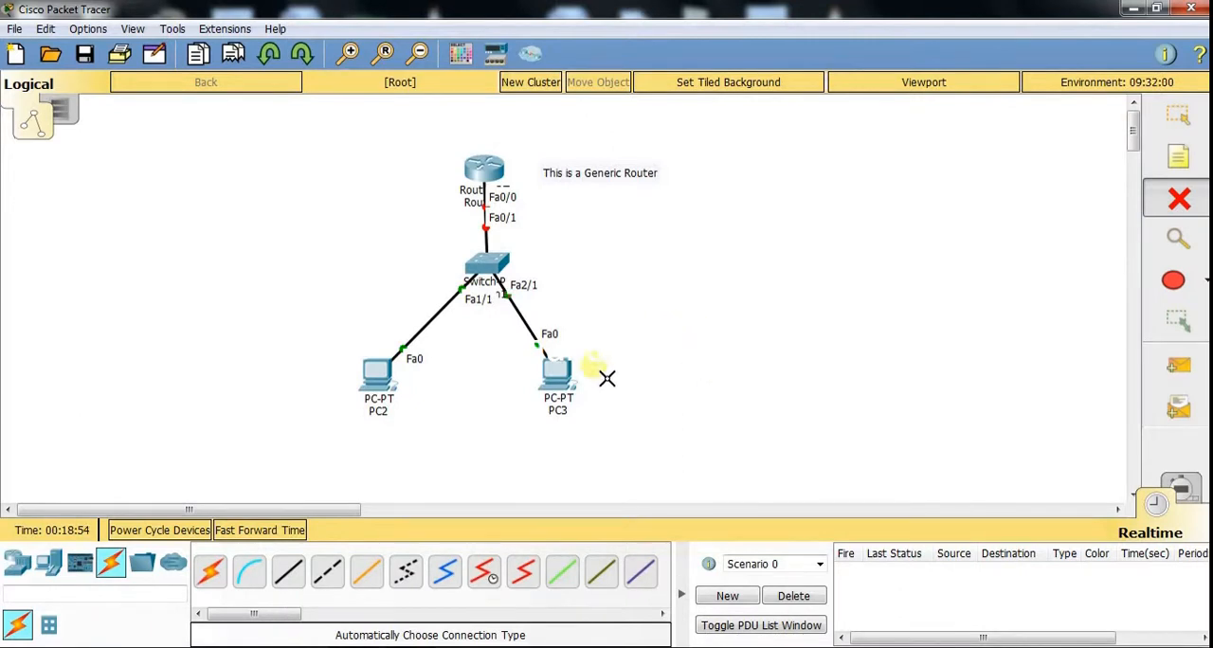
click(561, 387)
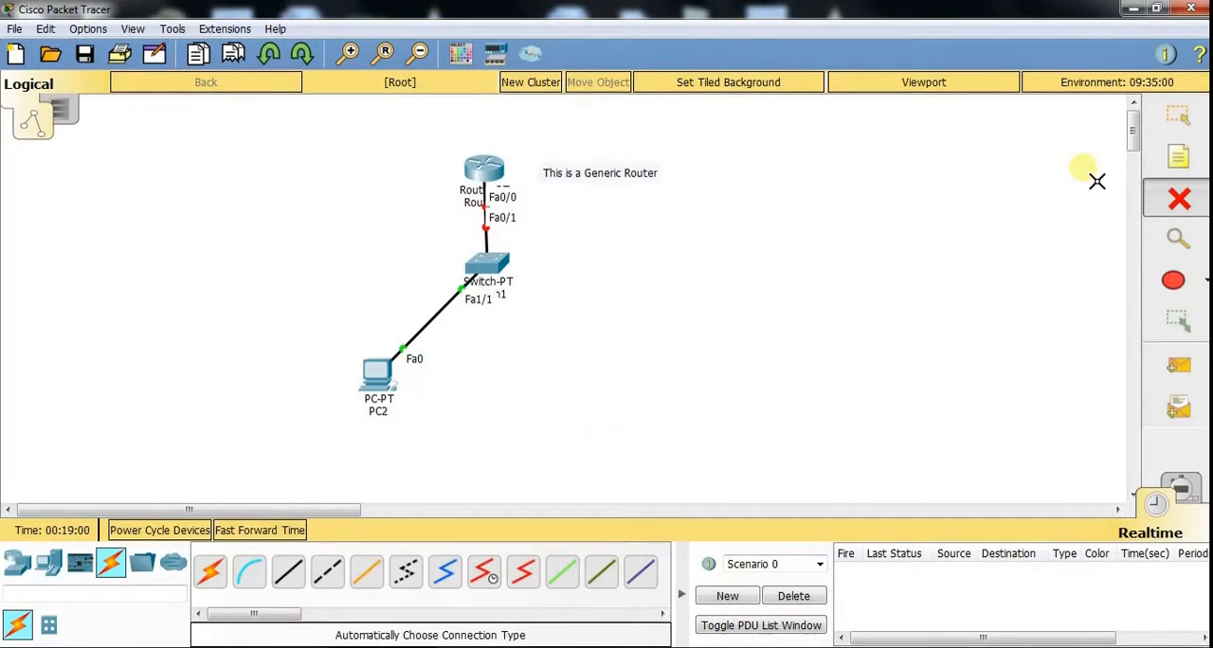
click(1171, 127)
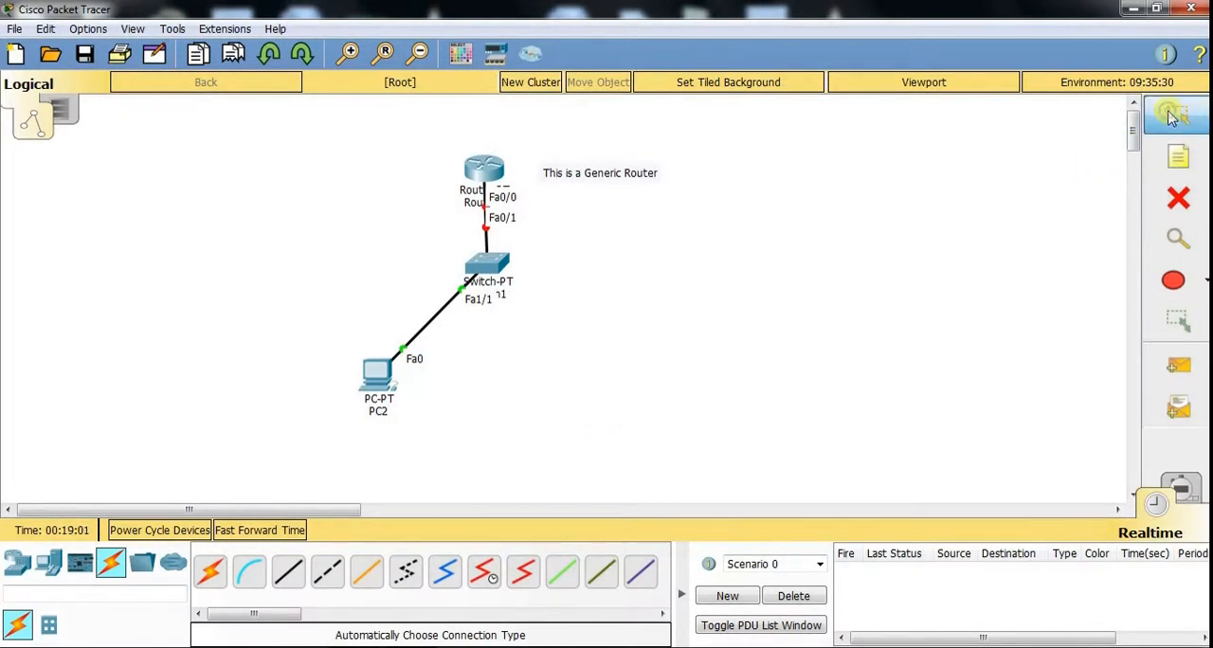
- Configure the router's FastEthernet0/0 with IP address 10.10.10.1 and subnet mask 255.0.0.0, and turn its port on
click(485, 170)
click(463, 117)
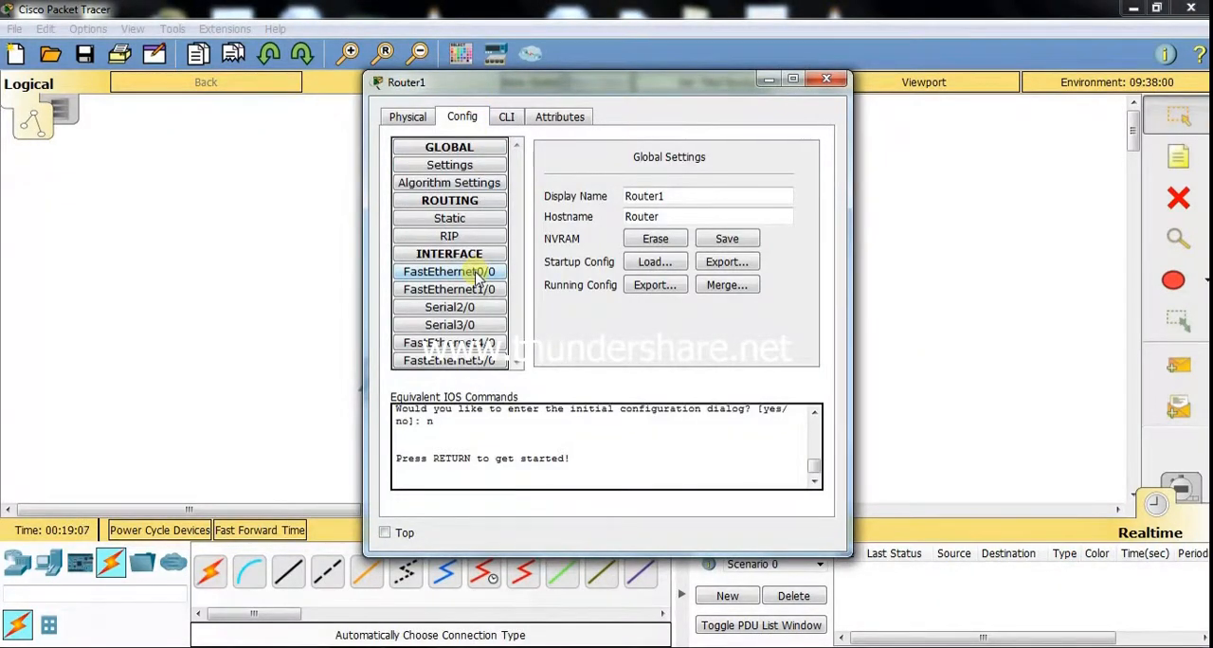
drag(536, 83, 789, 95)
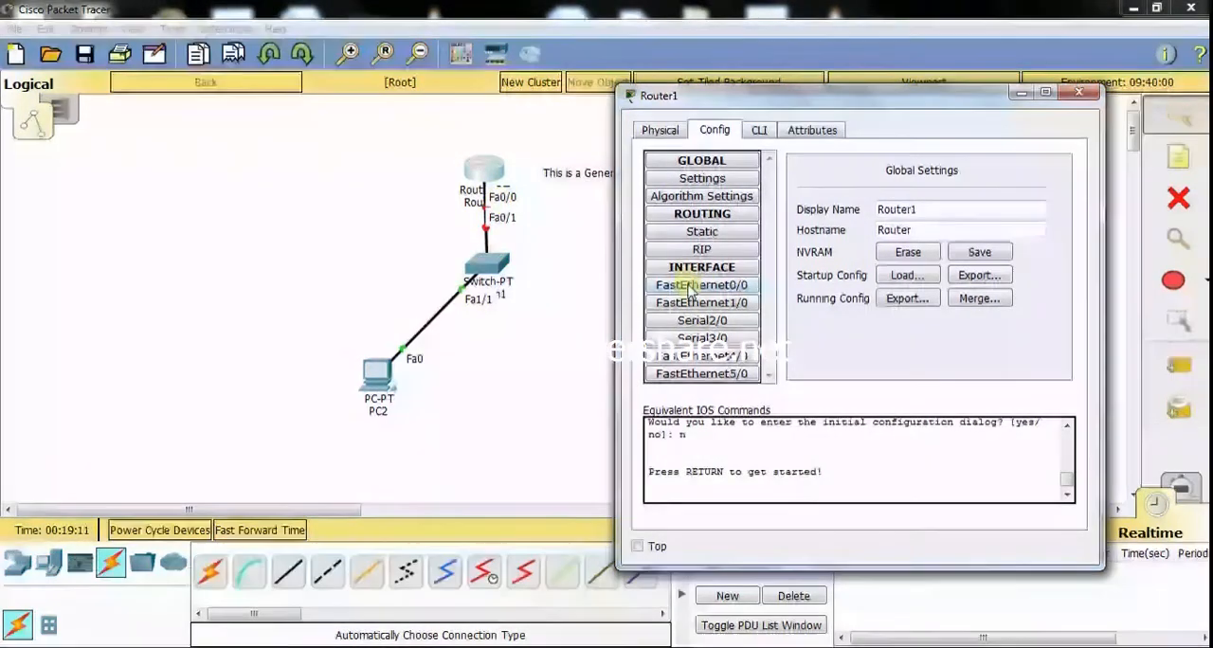
click(697, 287)
click(967, 271)
text(10.10.10.1)
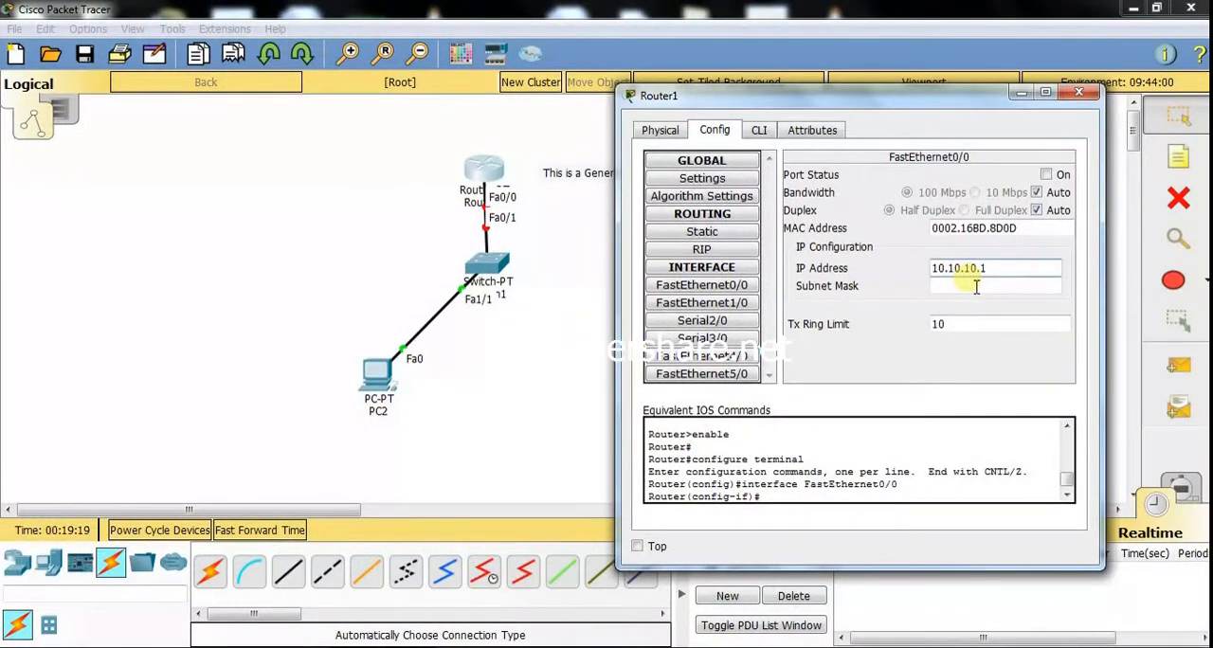
click(976, 287)
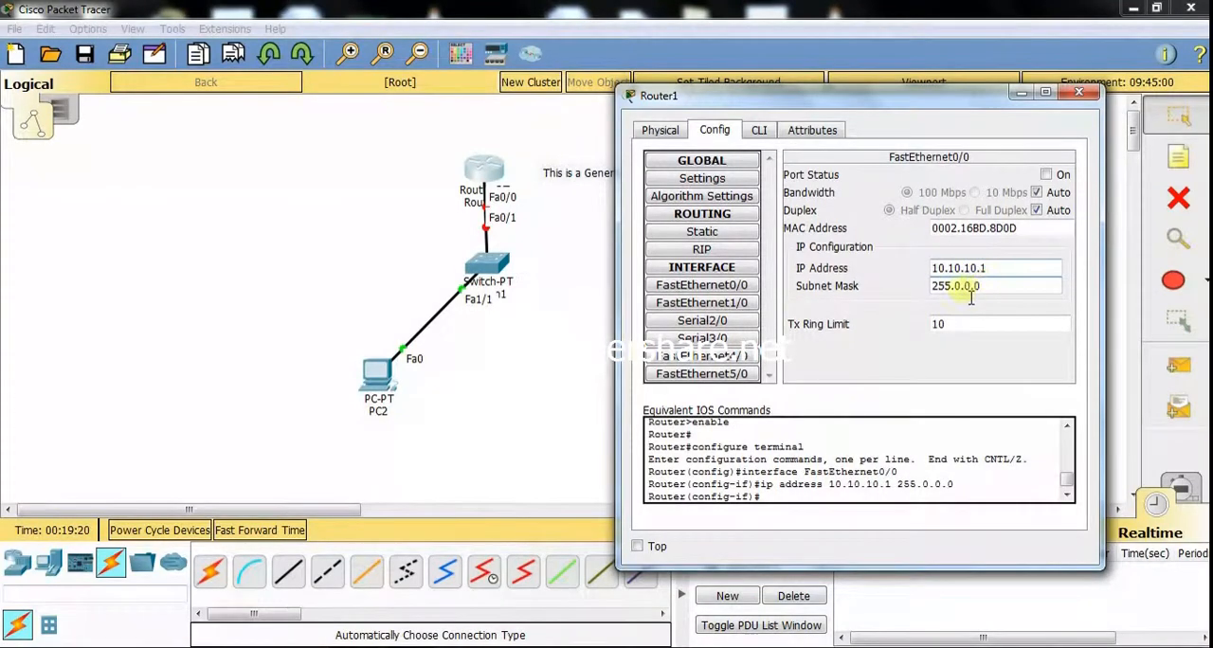
click(1046, 176)
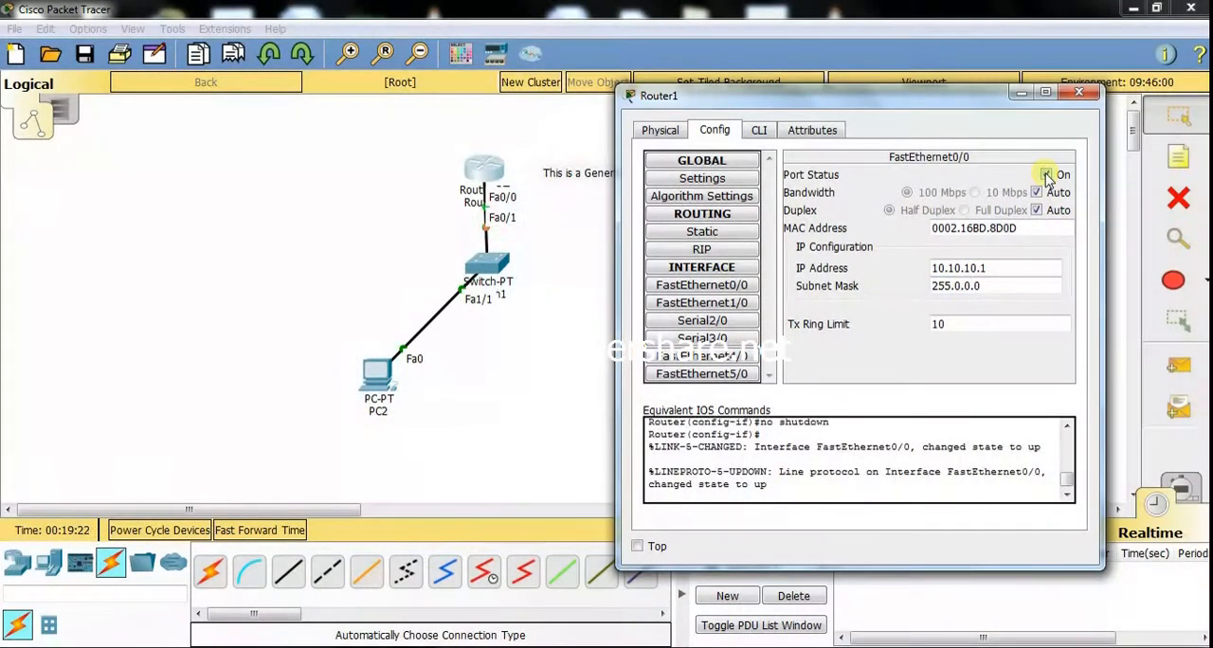
click(1079, 93)
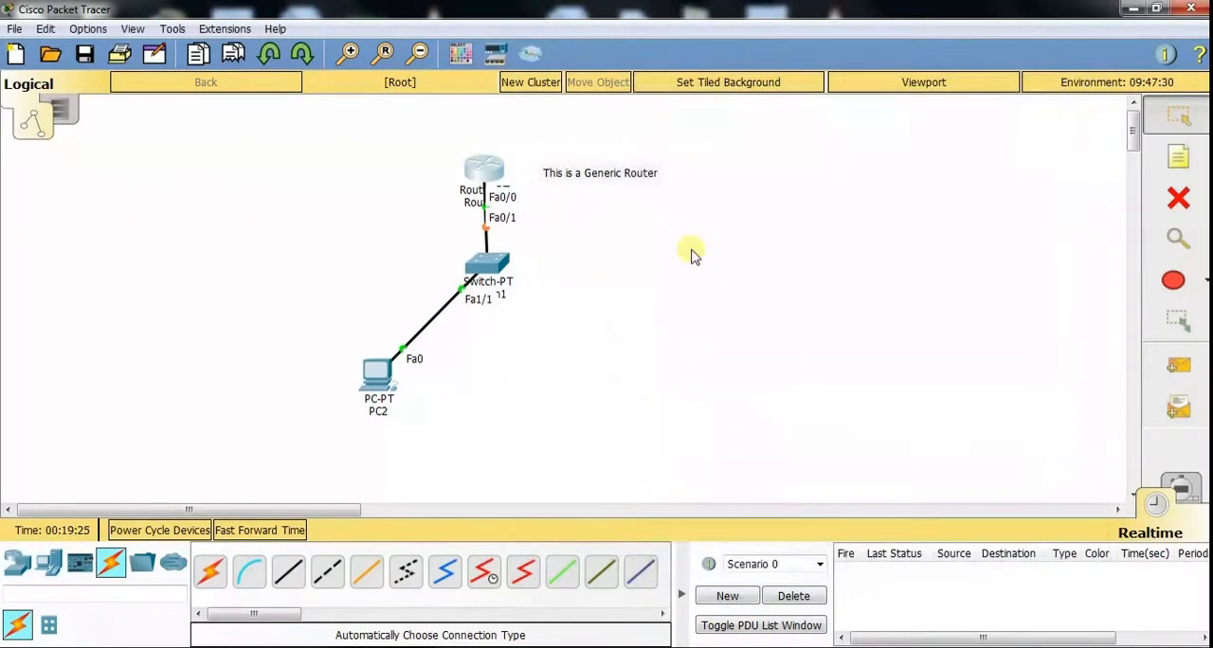
- Give the remaining PC the static IP address 10.10.10.2 with subnet mask 255.0.0.0
click(384, 377)
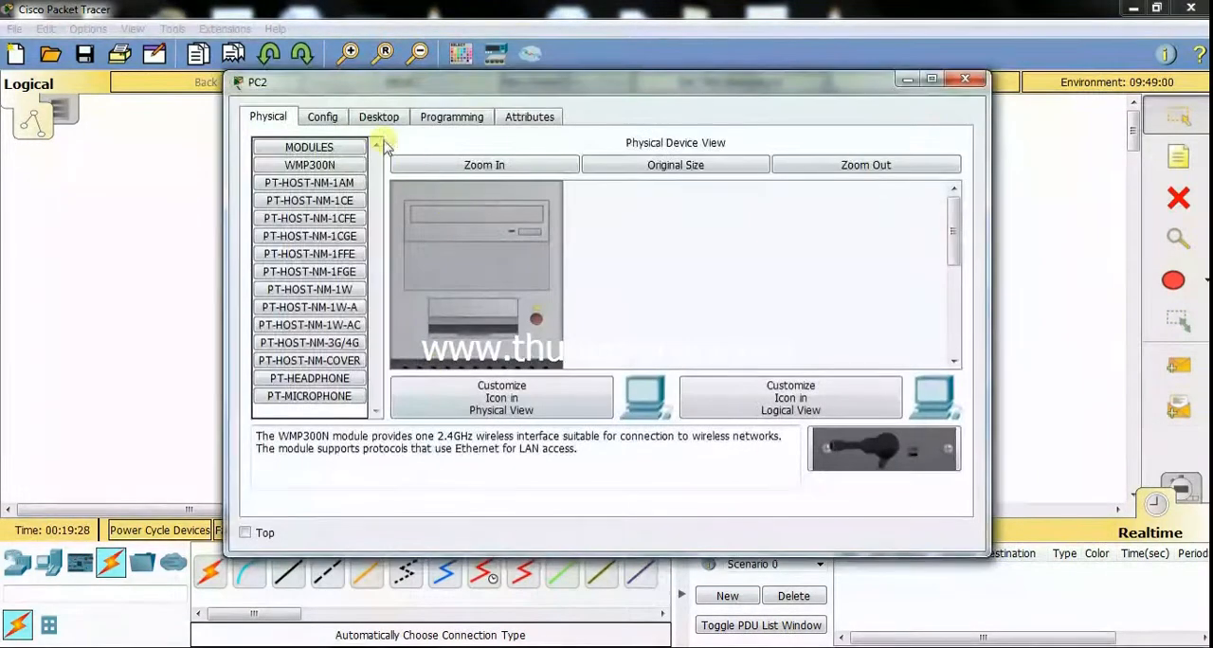
click(381, 121)
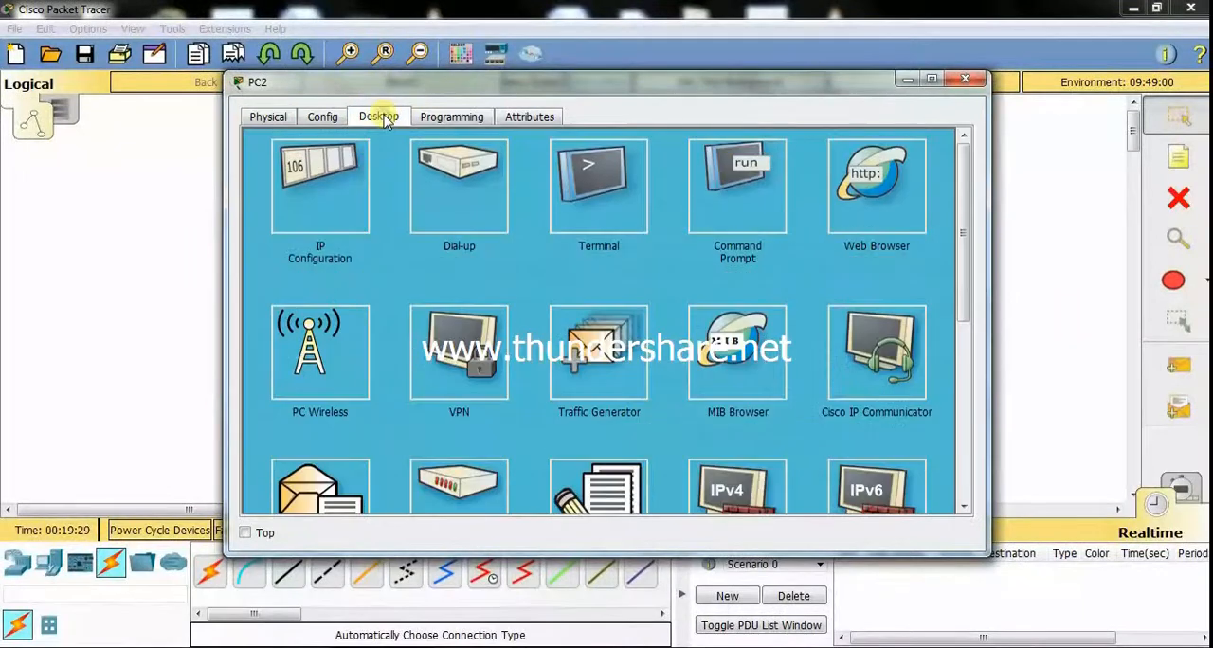
click(320, 195)
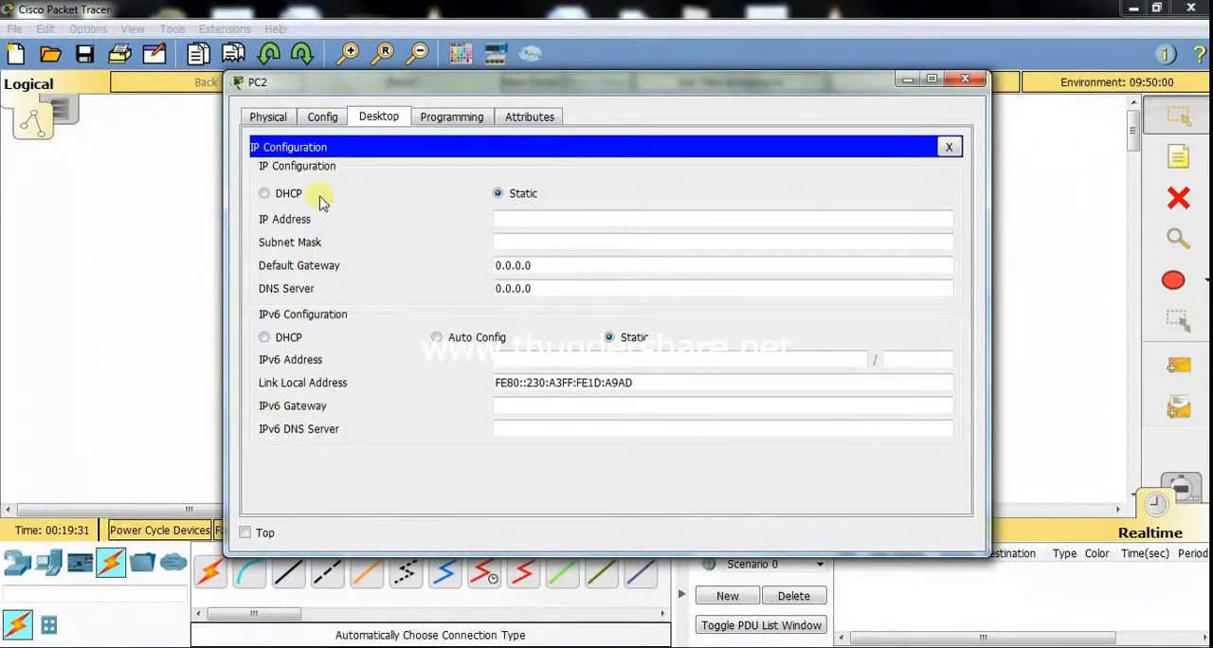
click(521, 224)
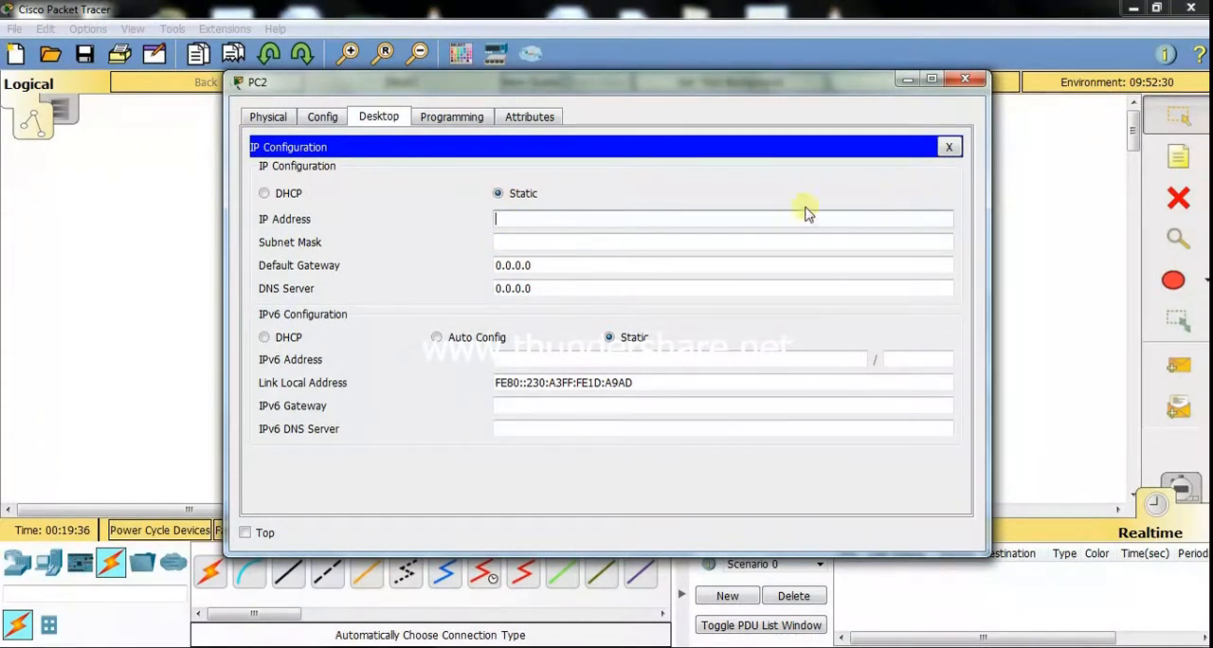
text(10.1)
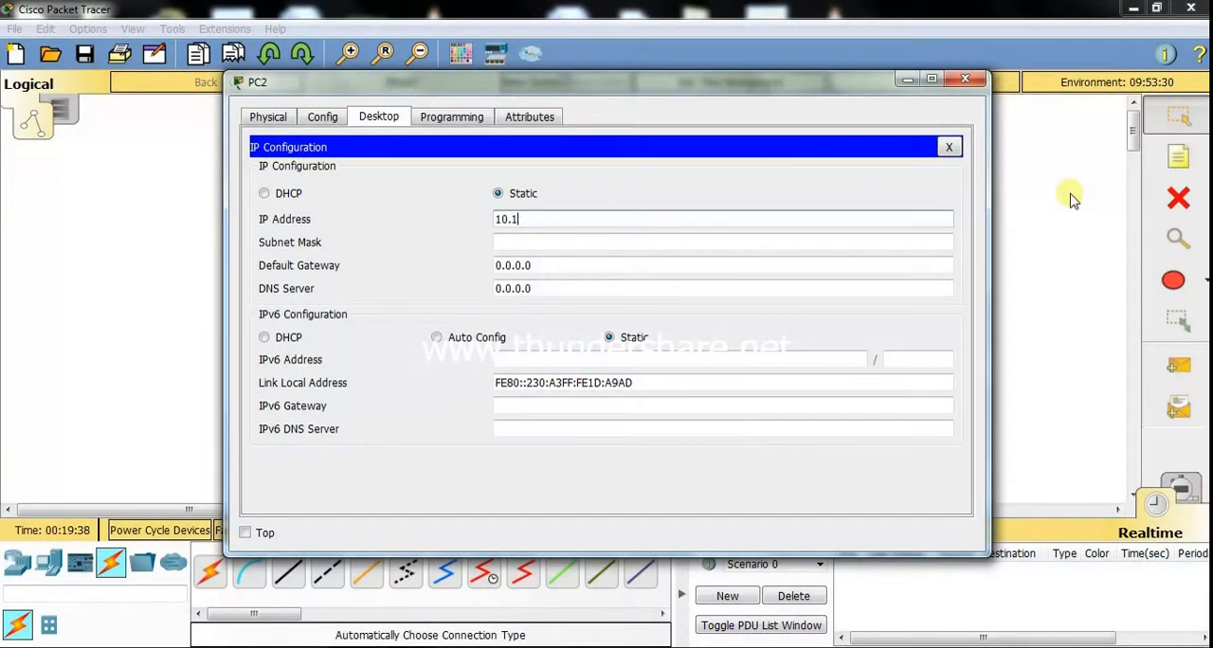
text(0.10.2)
click(738, 239)
- Set the PC's default gateway to 10.10.10.1
click(668, 270)
drag(667, 270, 451, 278)
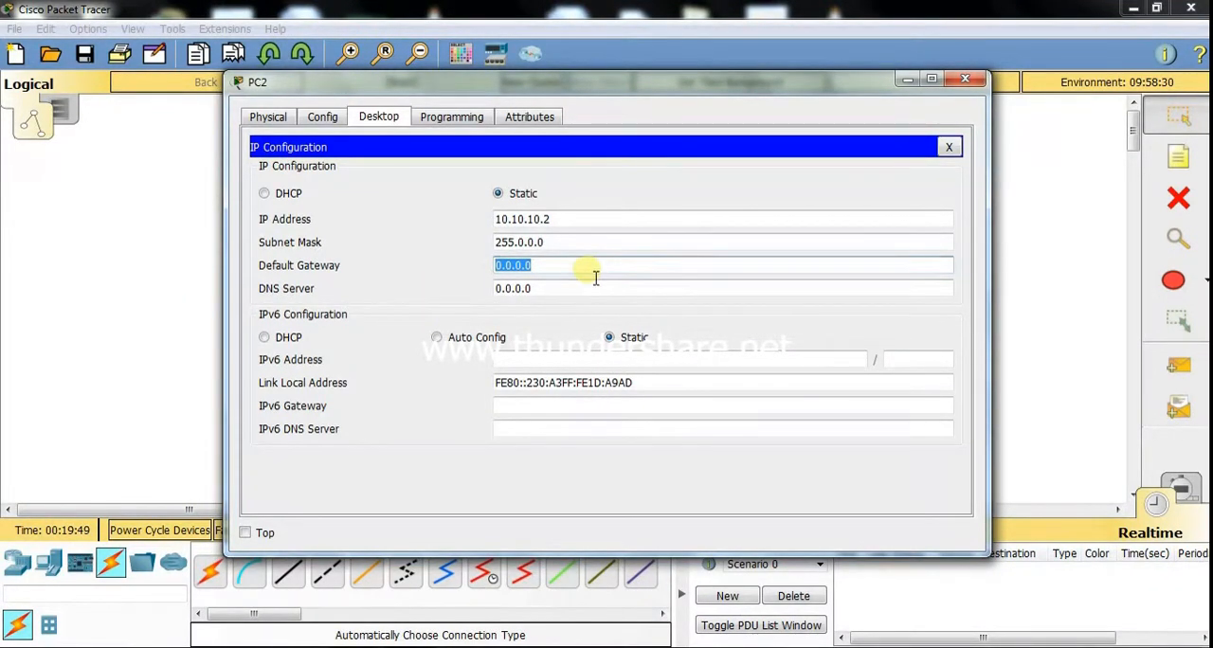
text(10.10)
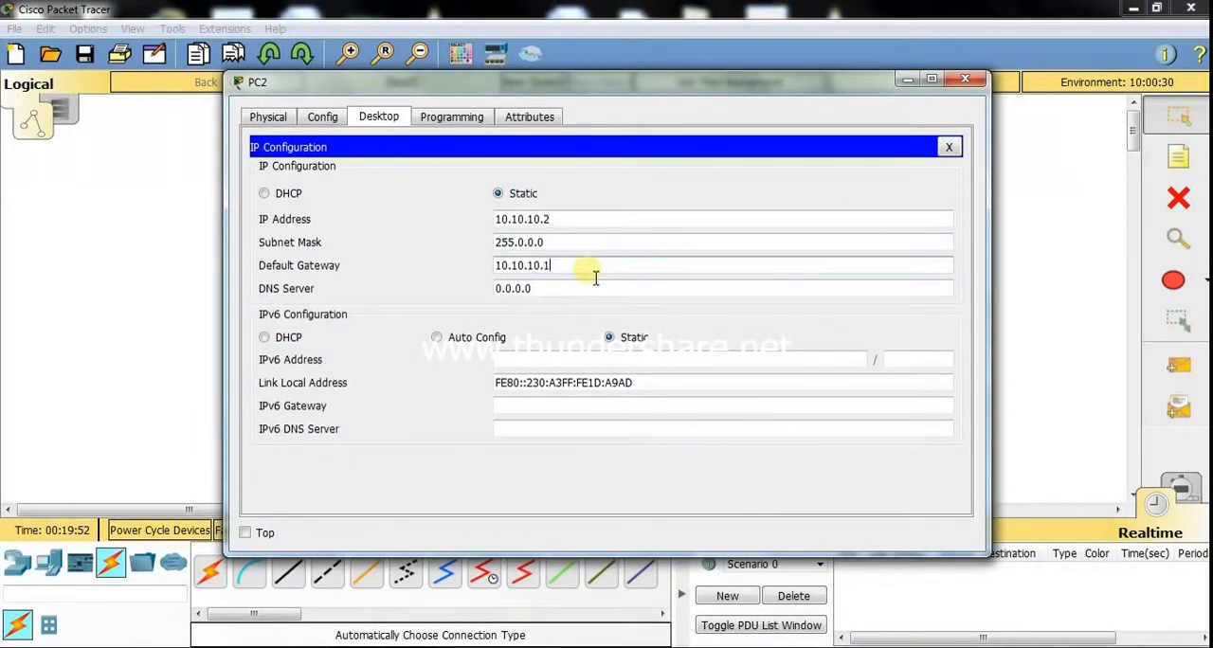
- Close PC2's configuration window and send a simple PDU from Router1 to PC2
click(949, 147)
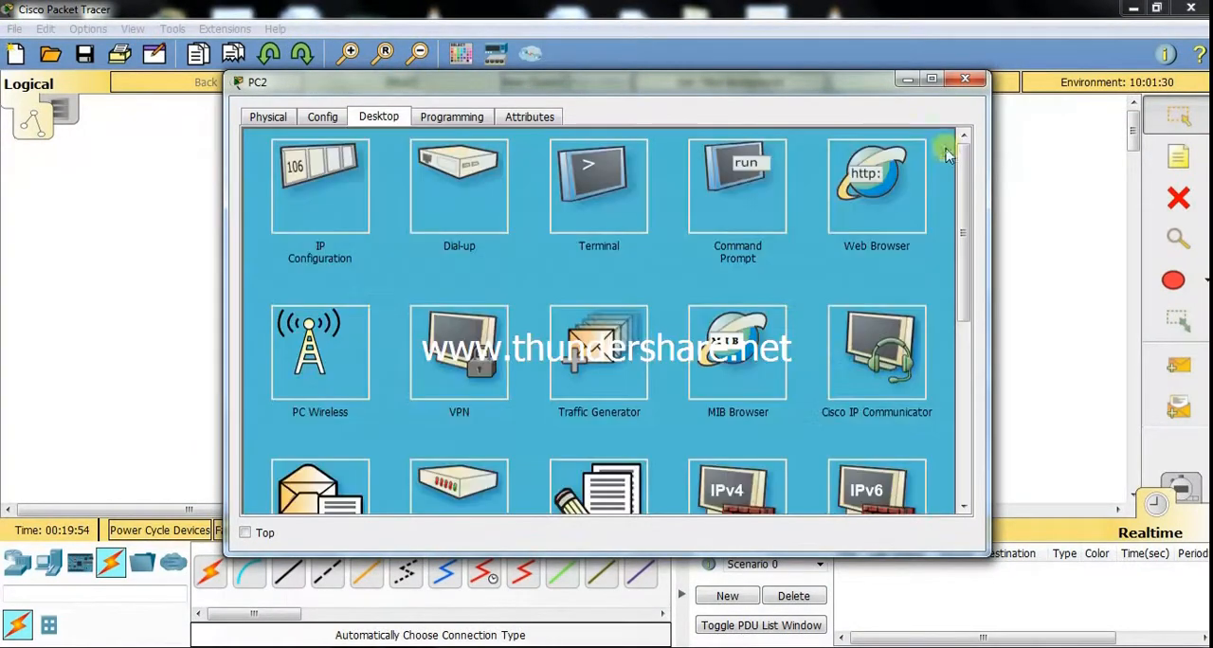
click(968, 83)
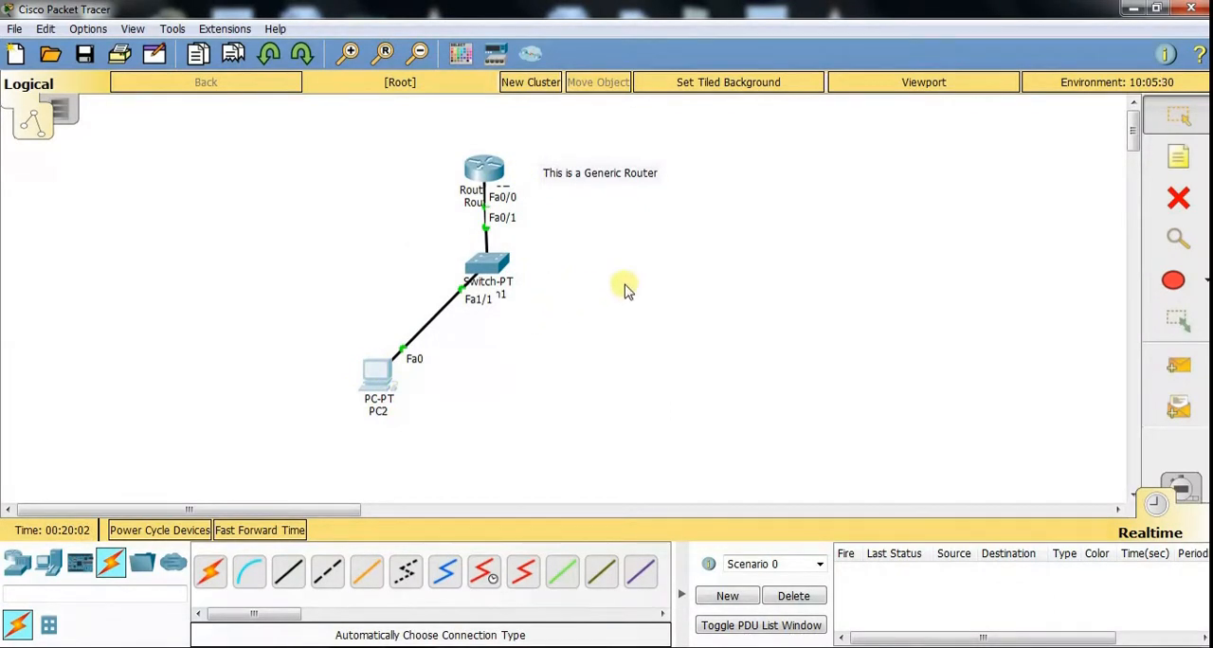
click(1178, 370)
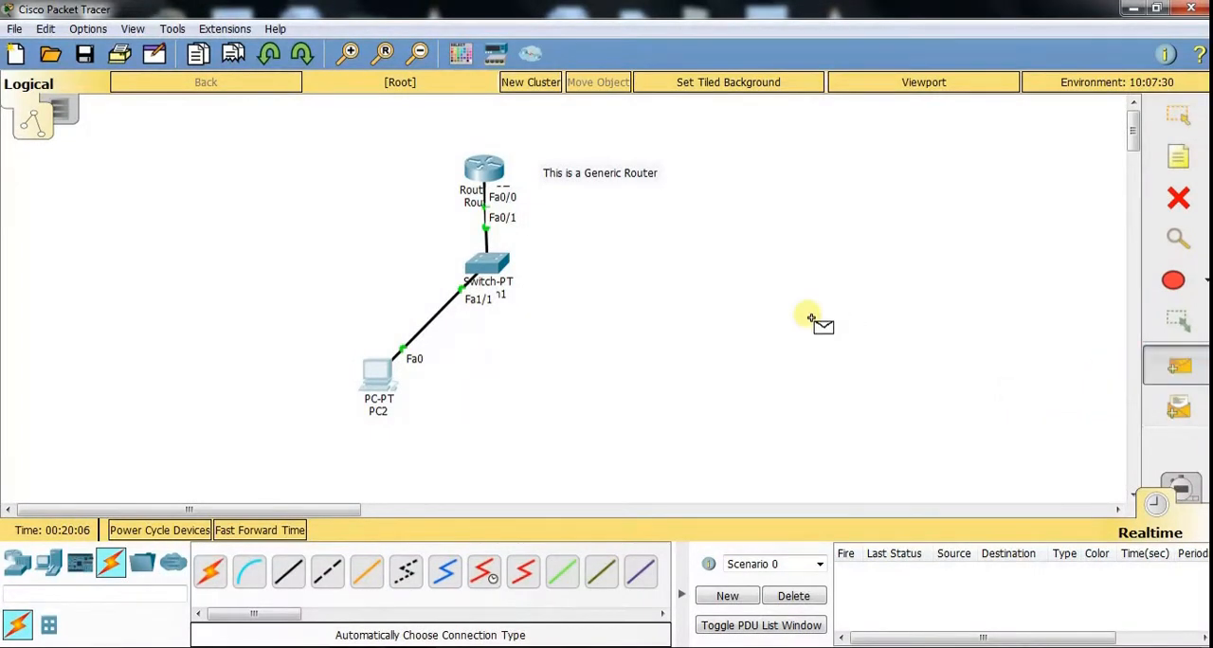
click(495, 180)
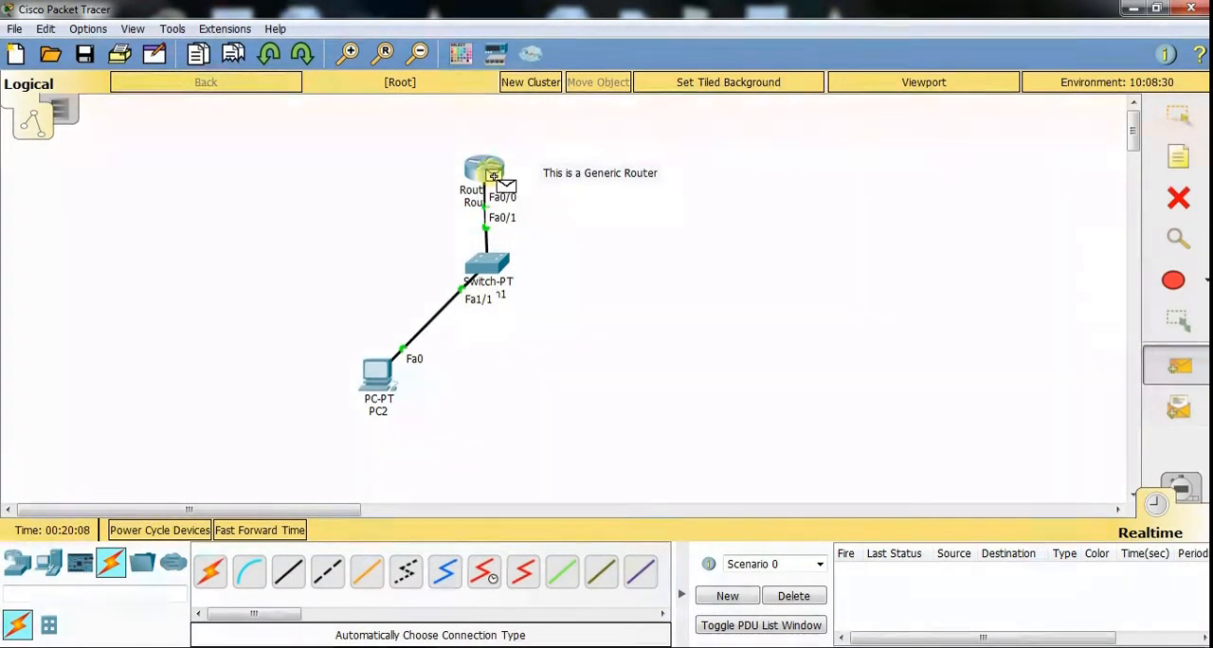
click(387, 376)
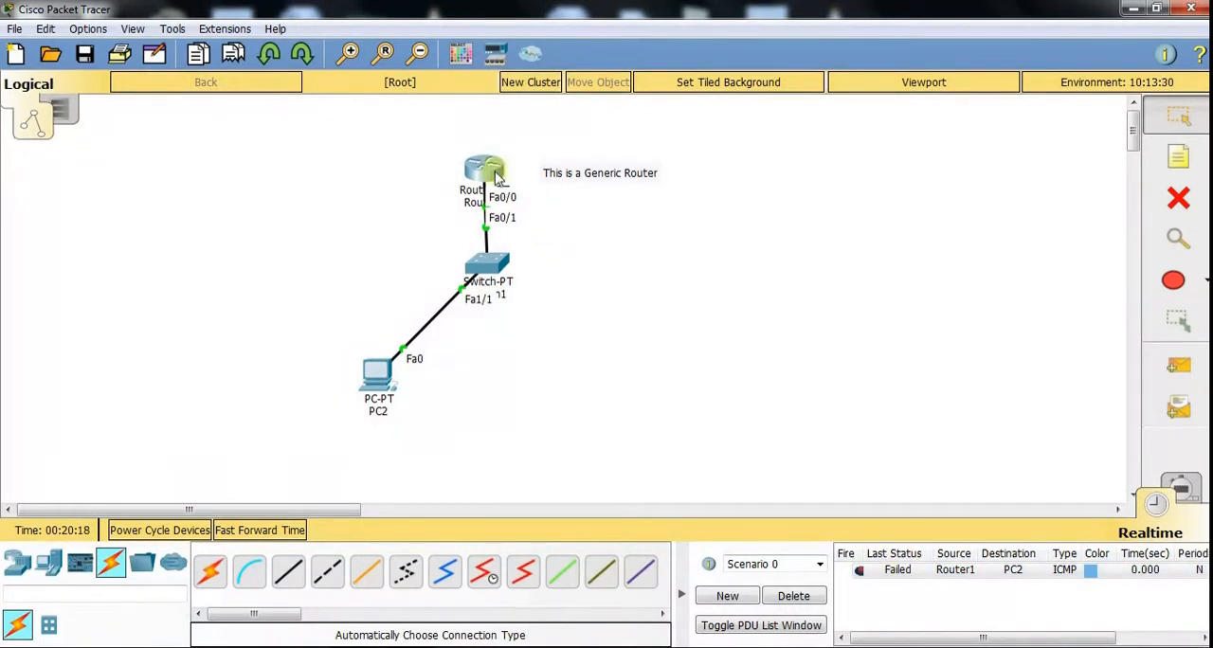
- Send a second simple PDU from Router1 to PC2
click(1168, 377)
click(495, 175)
click(379, 369)
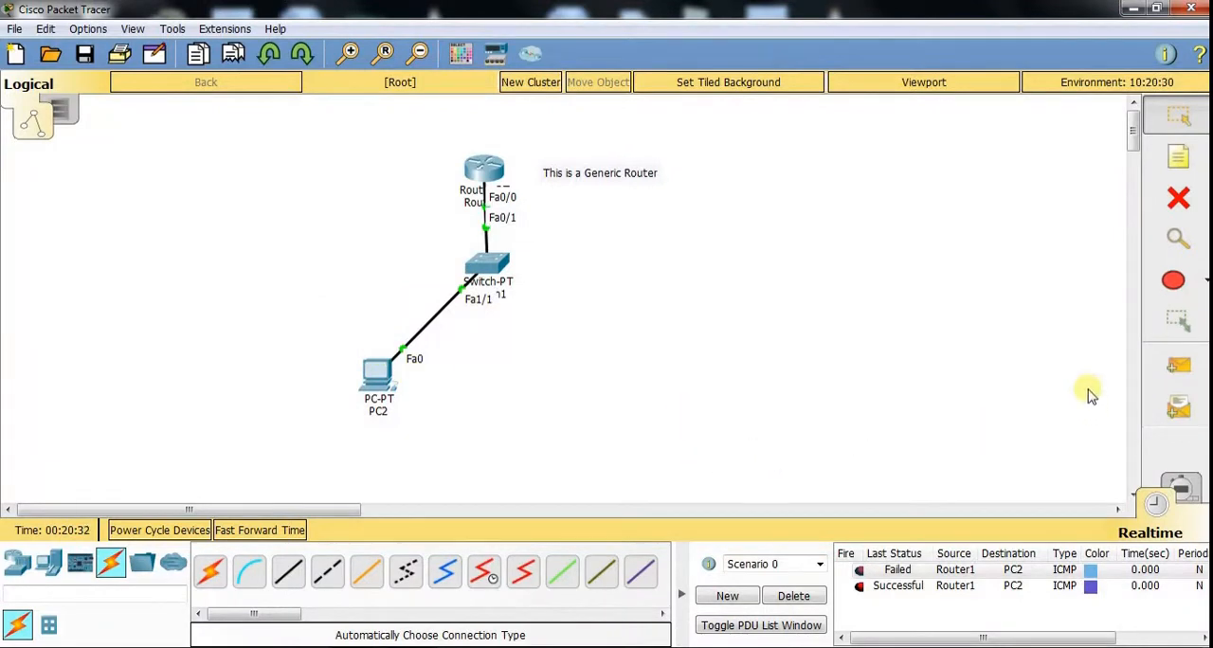
- Examine the complex PDU settings for Router1, including the application choices, and close them without creating a PDU
click(1178, 410)
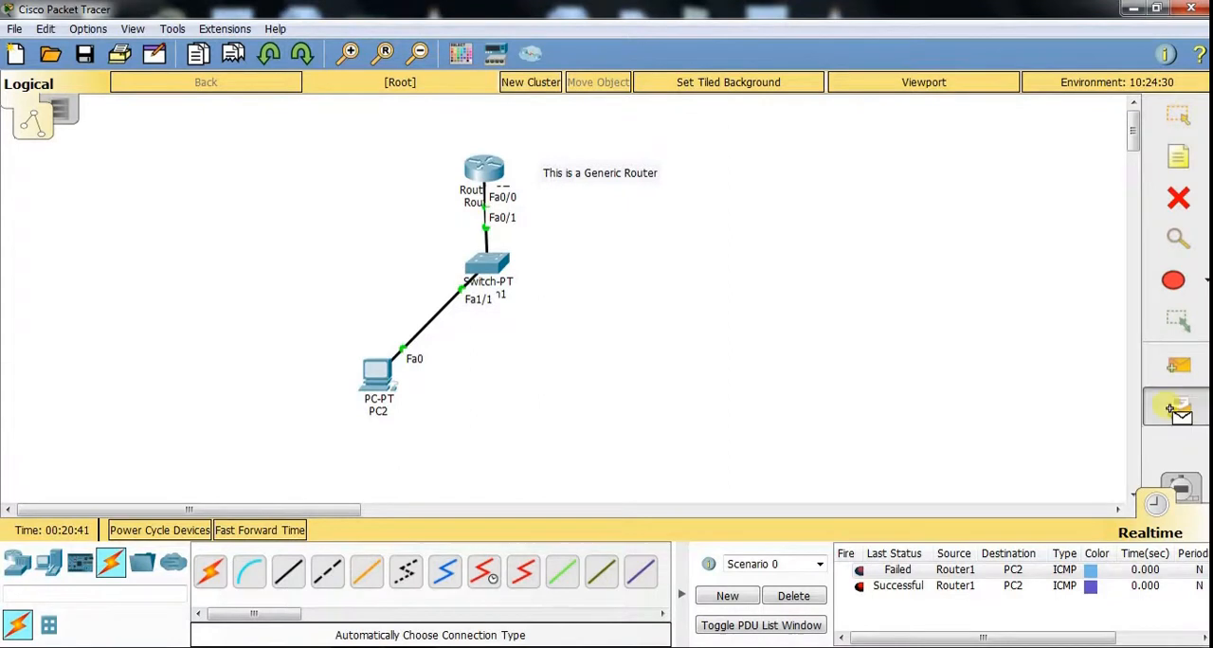
click(495, 173)
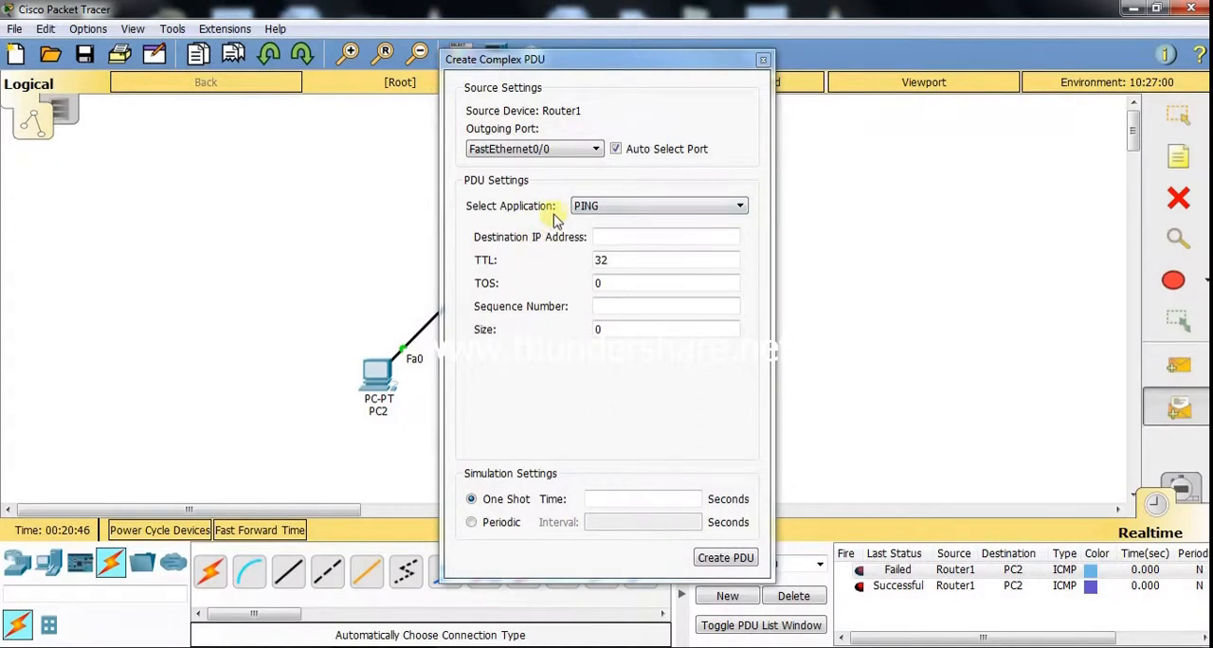
click(616, 213)
click(617, 206)
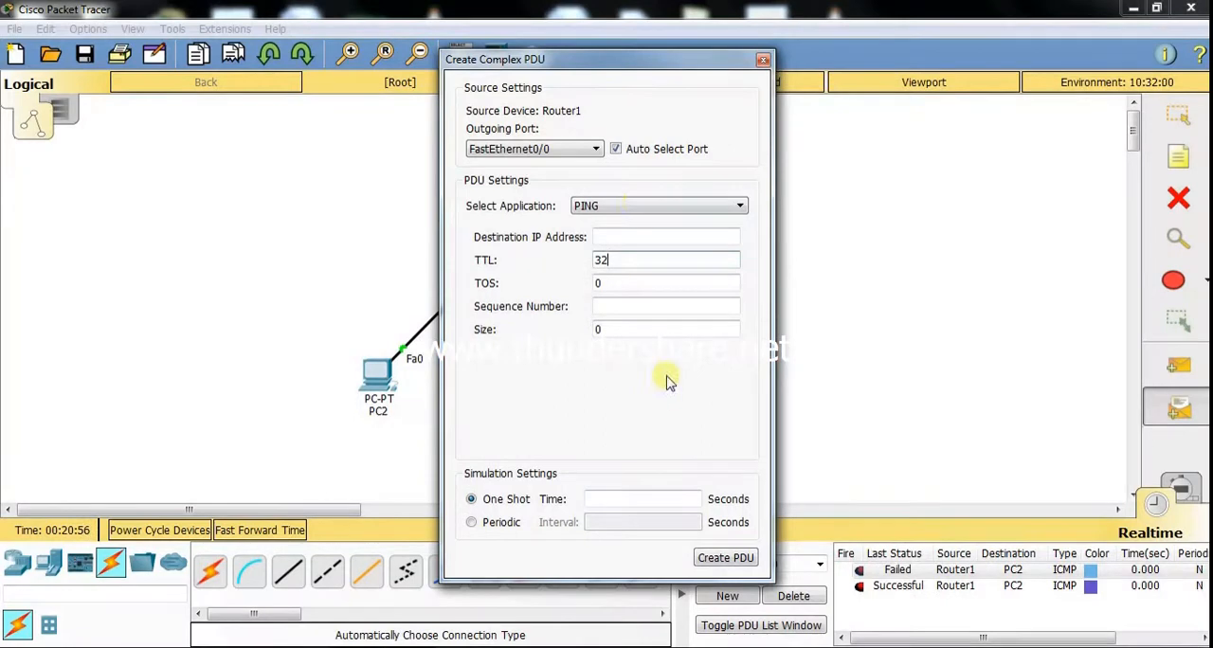
click(764, 61)
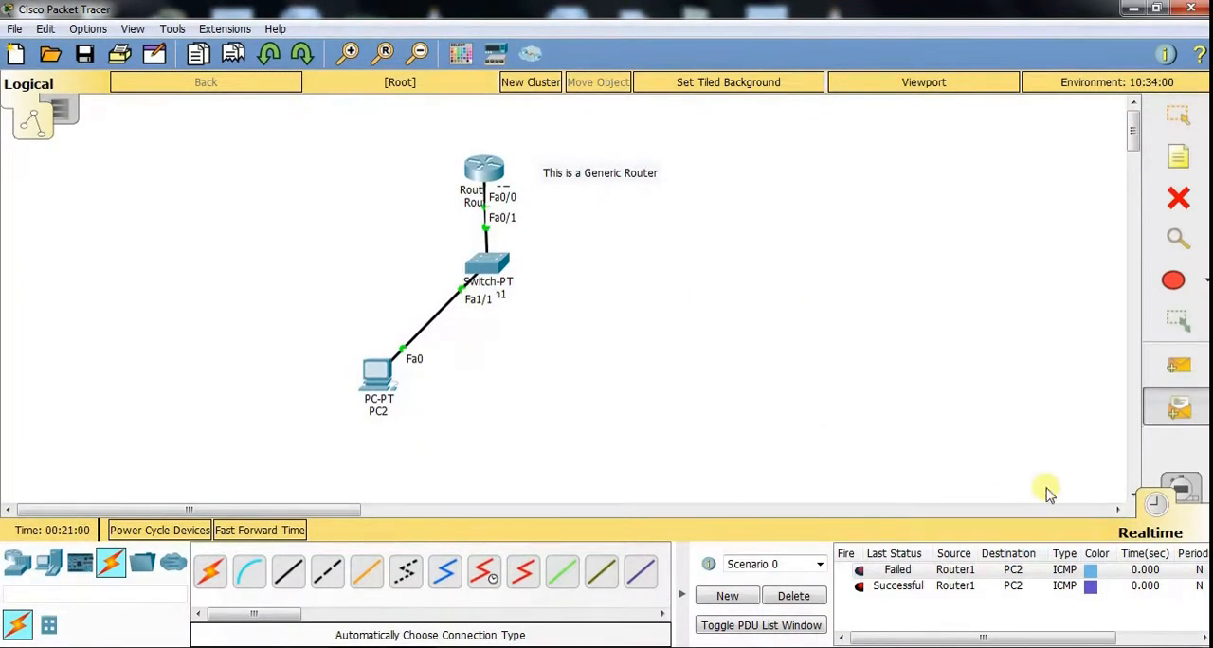
- In Simulation mode, add another simple PDU from Router1 to PC2 and play the packet capture automatically
click(1180, 488)
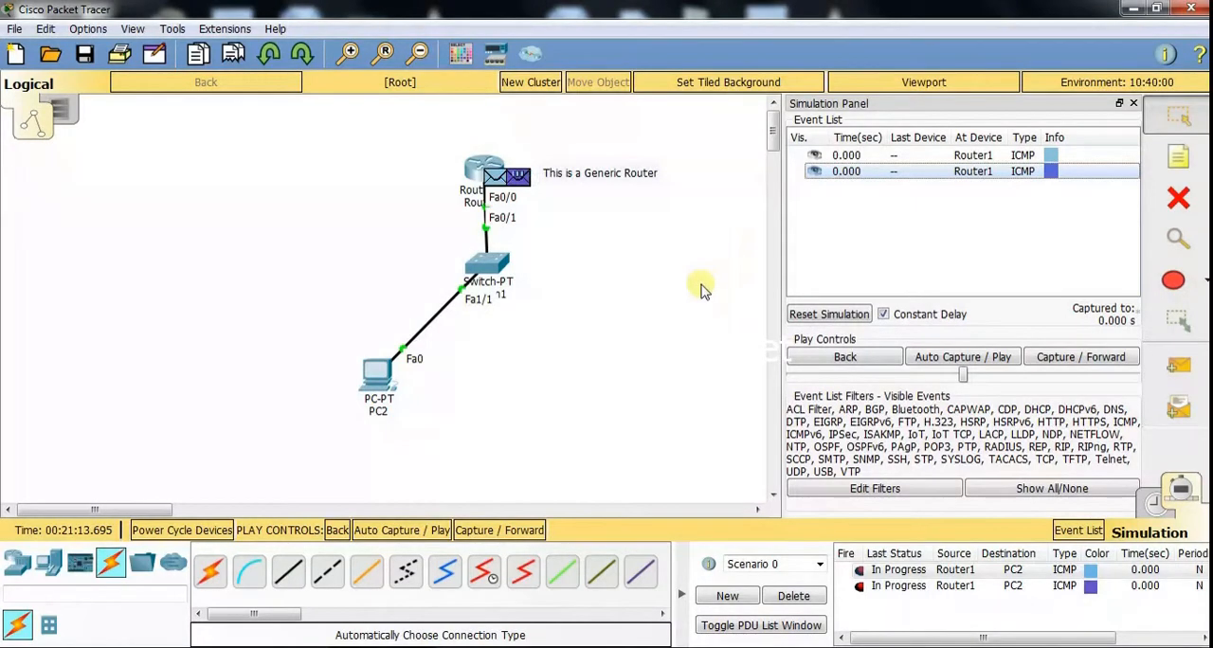
click(1180, 367)
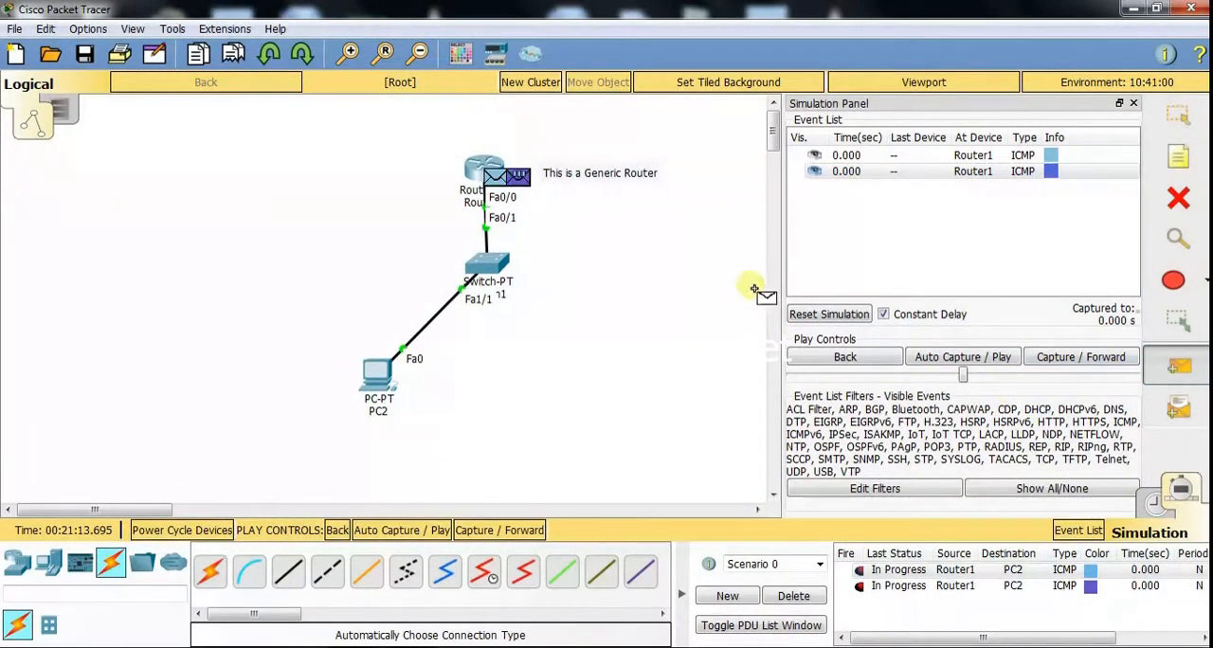
click(1176, 377)
click(477, 180)
click(376, 378)
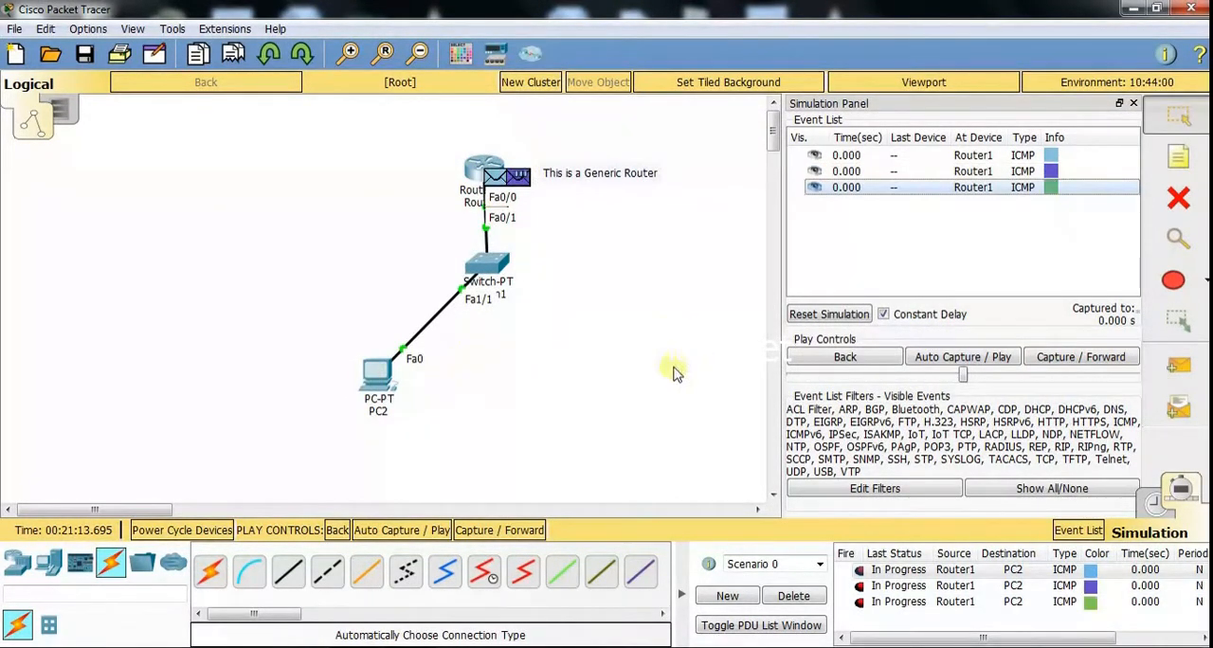
click(996, 357)
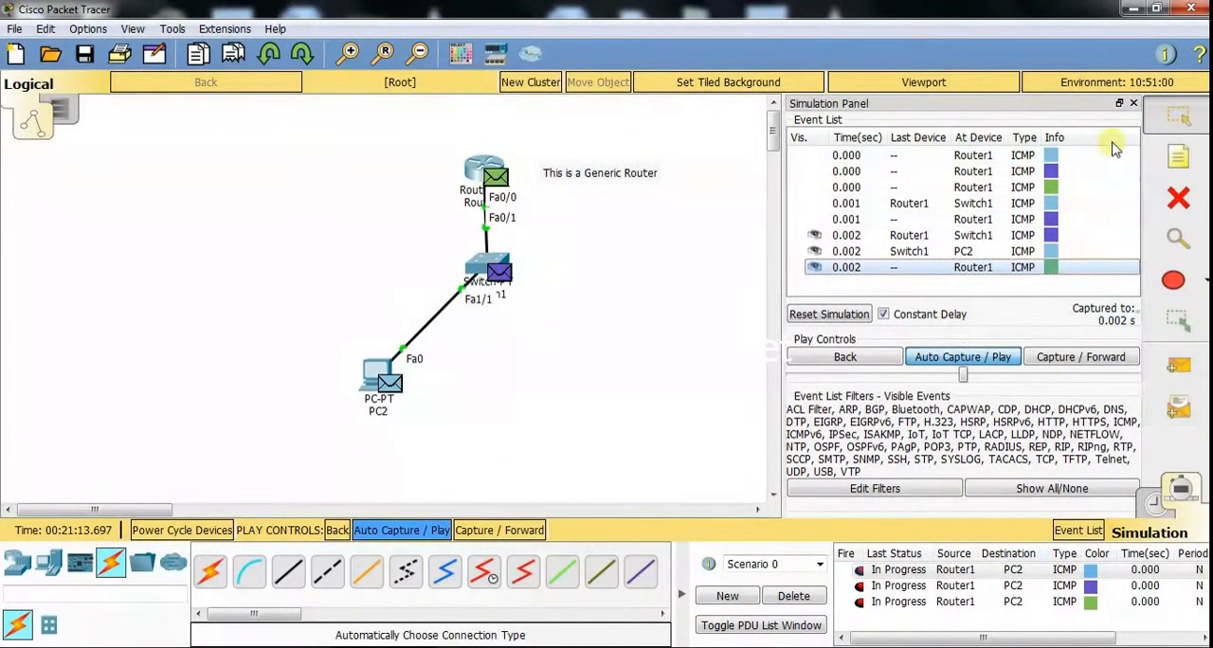
- Close the simulation event list, return to Realtime mode, and delete the PDU scenario
click(1134, 103)
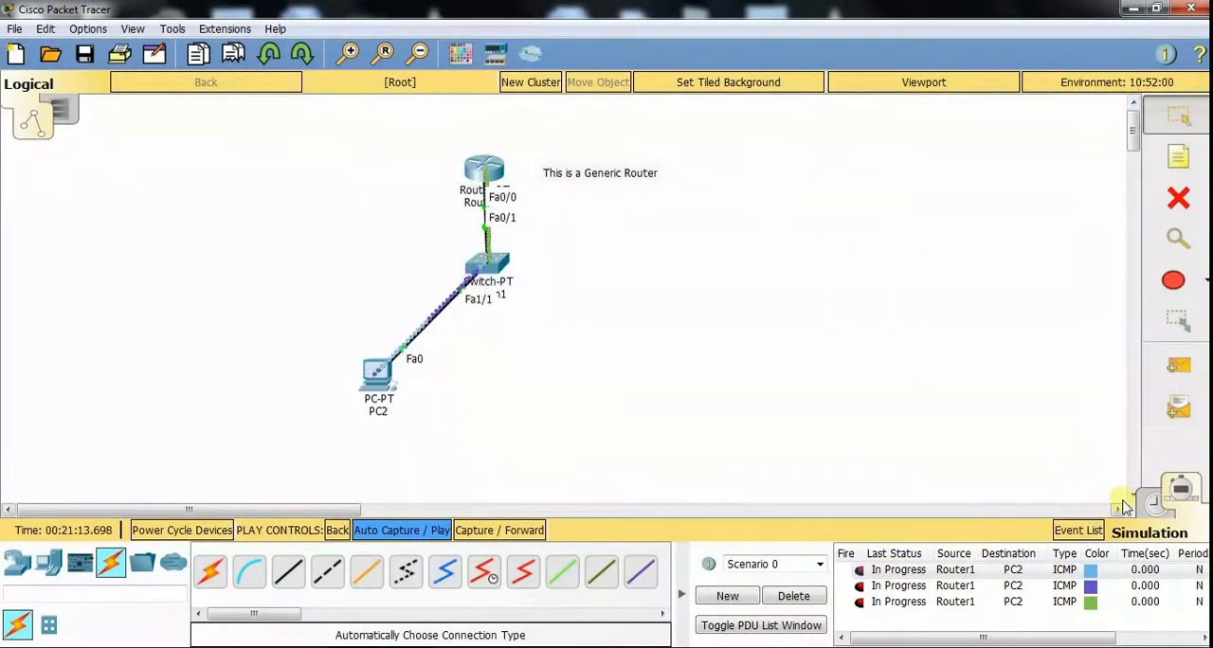
click(1152, 503)
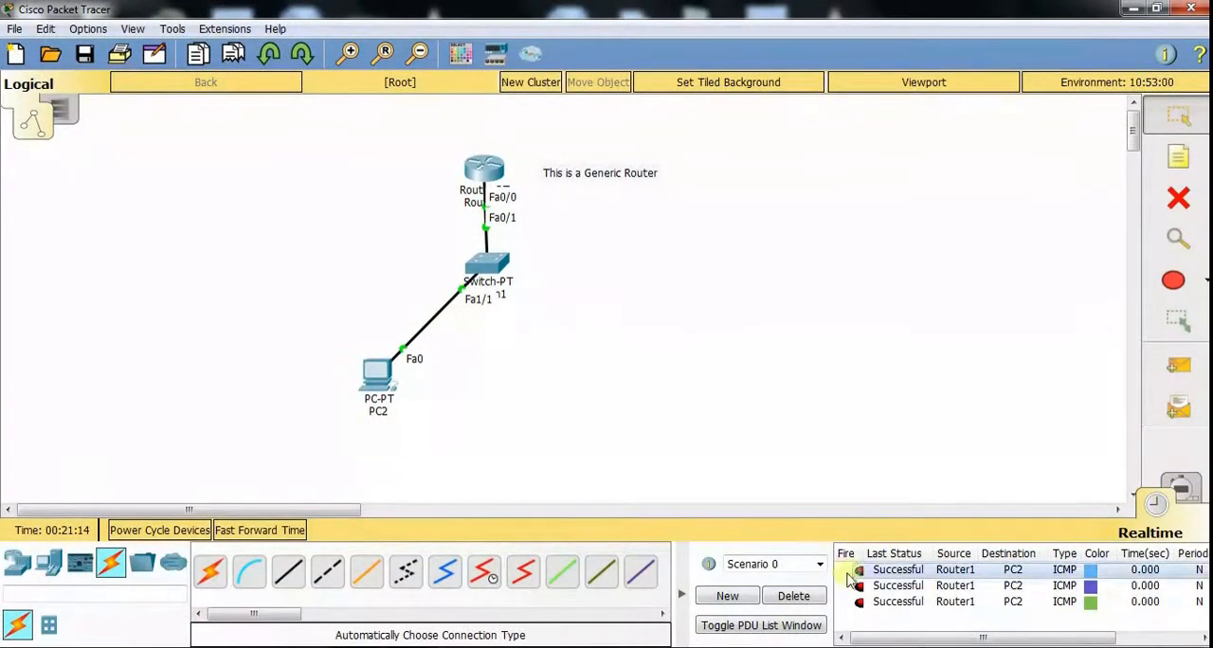
click(794, 596)
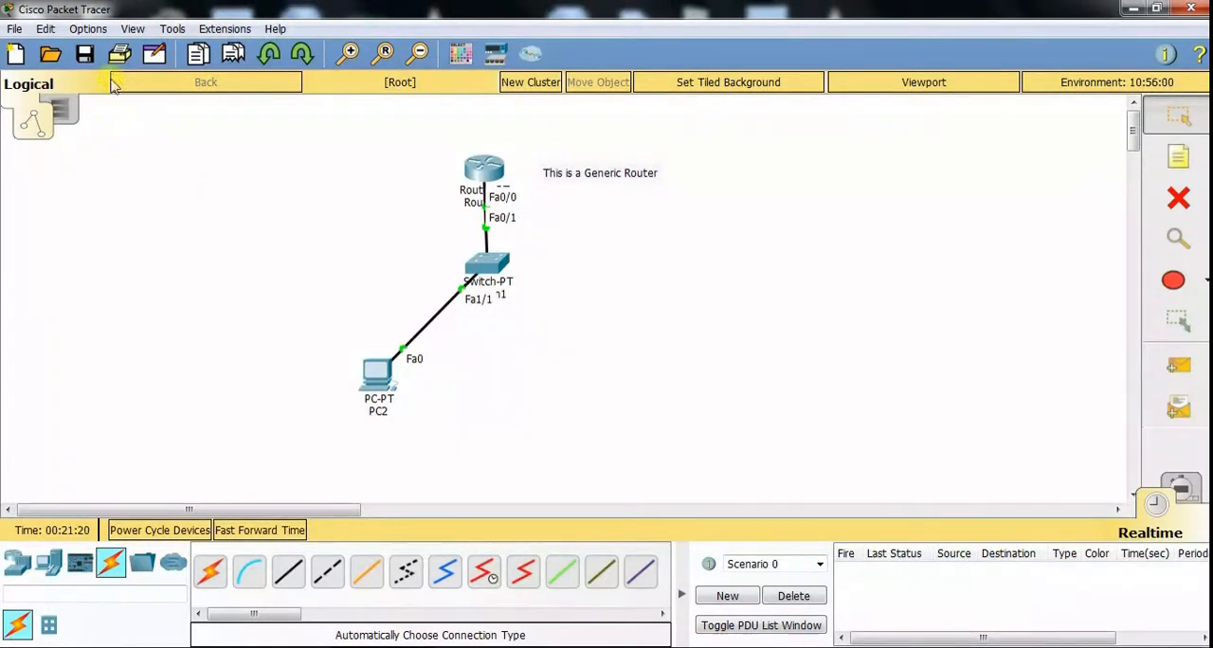
- Apply the font preferences with a 10 pt application font size and close the preferences
click(88, 31)
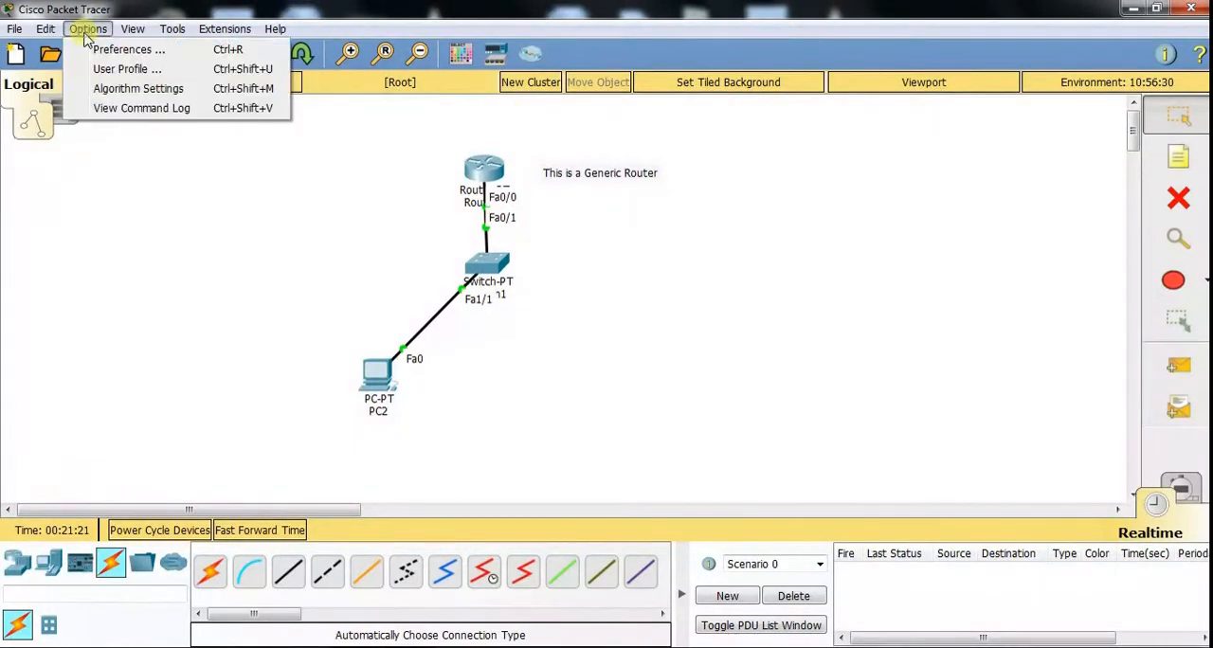
click(140, 59)
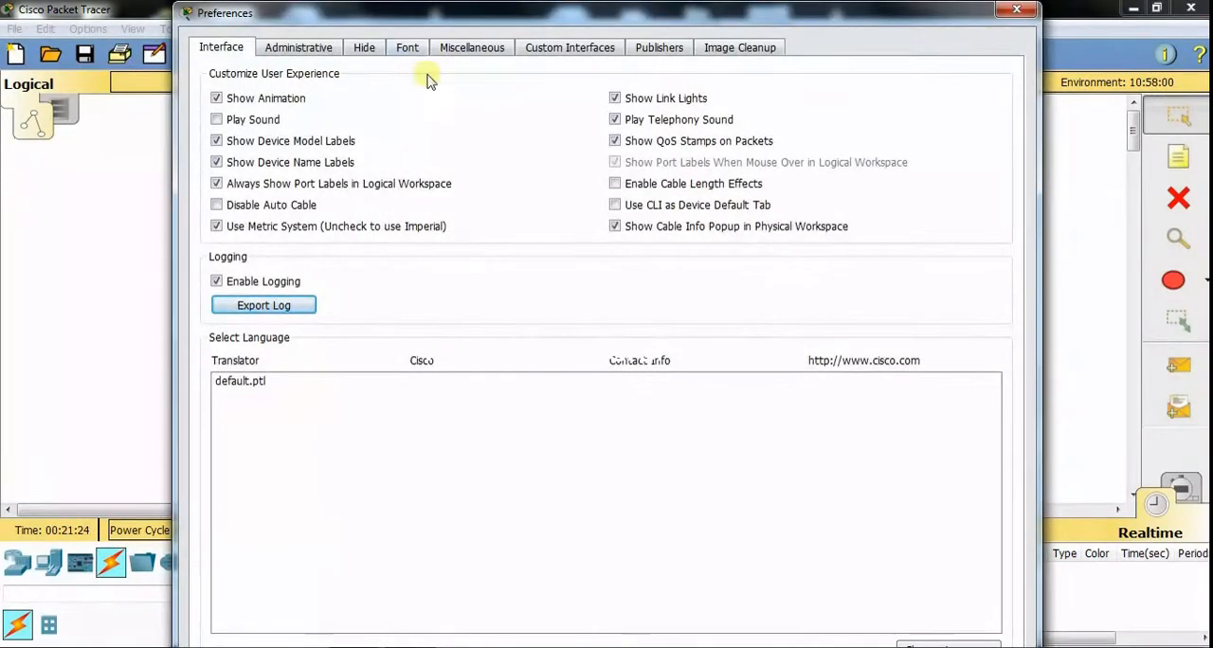
click(408, 47)
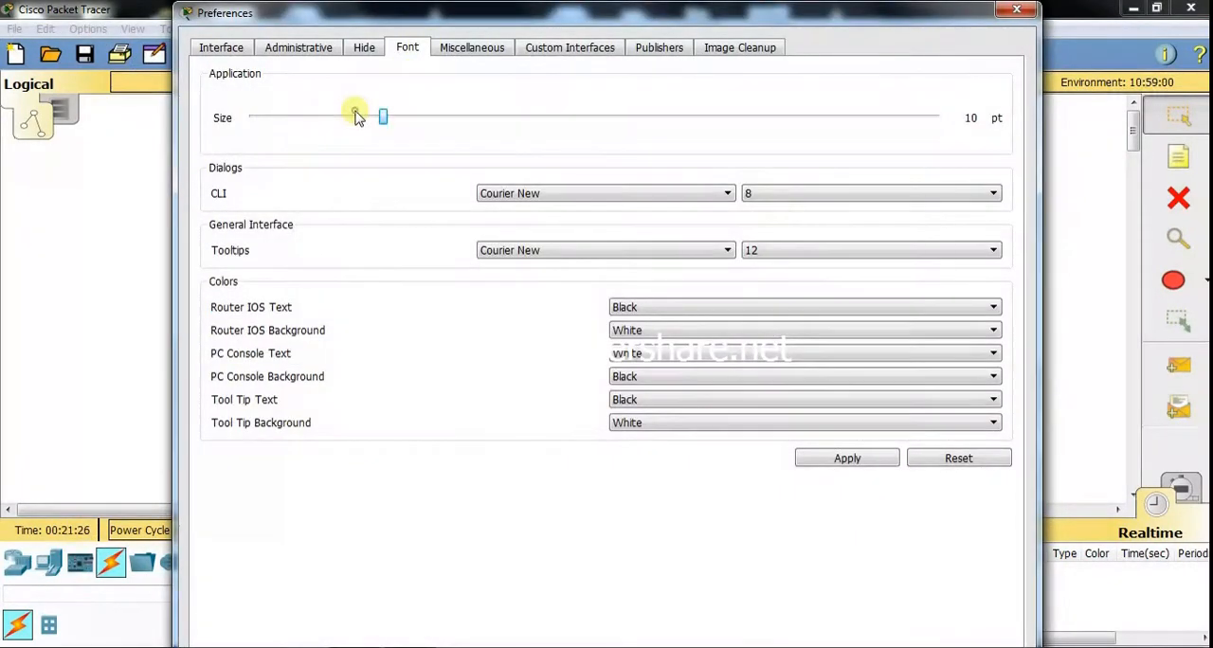
click(839, 464)
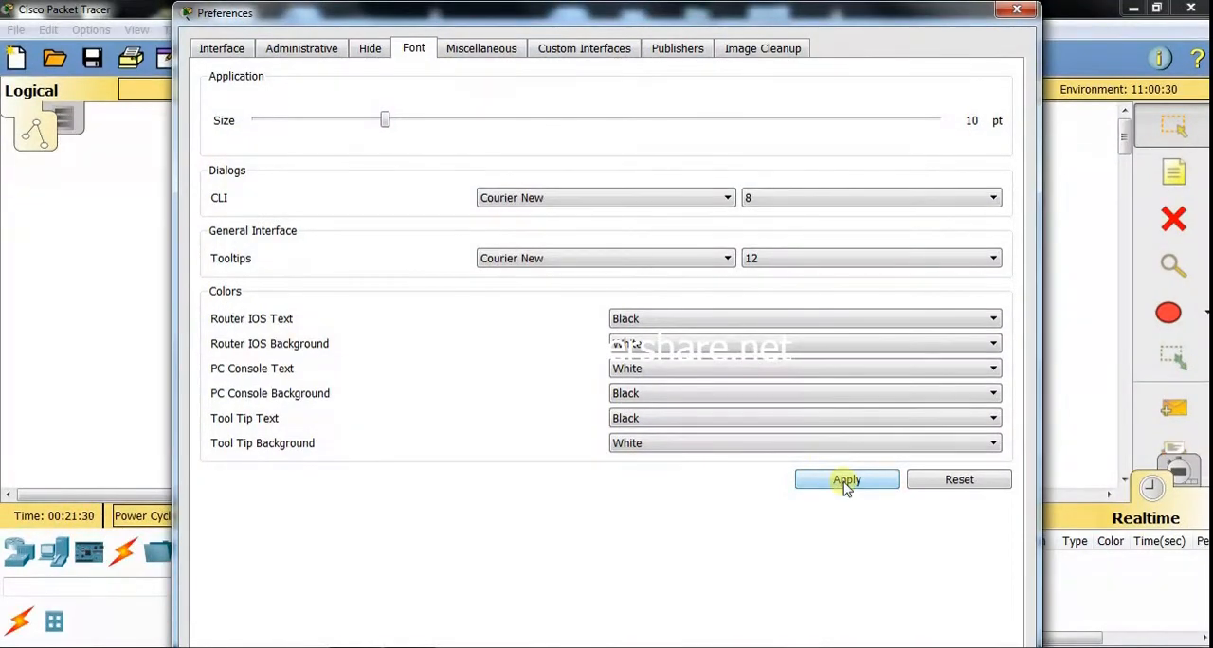
click(1017, 10)
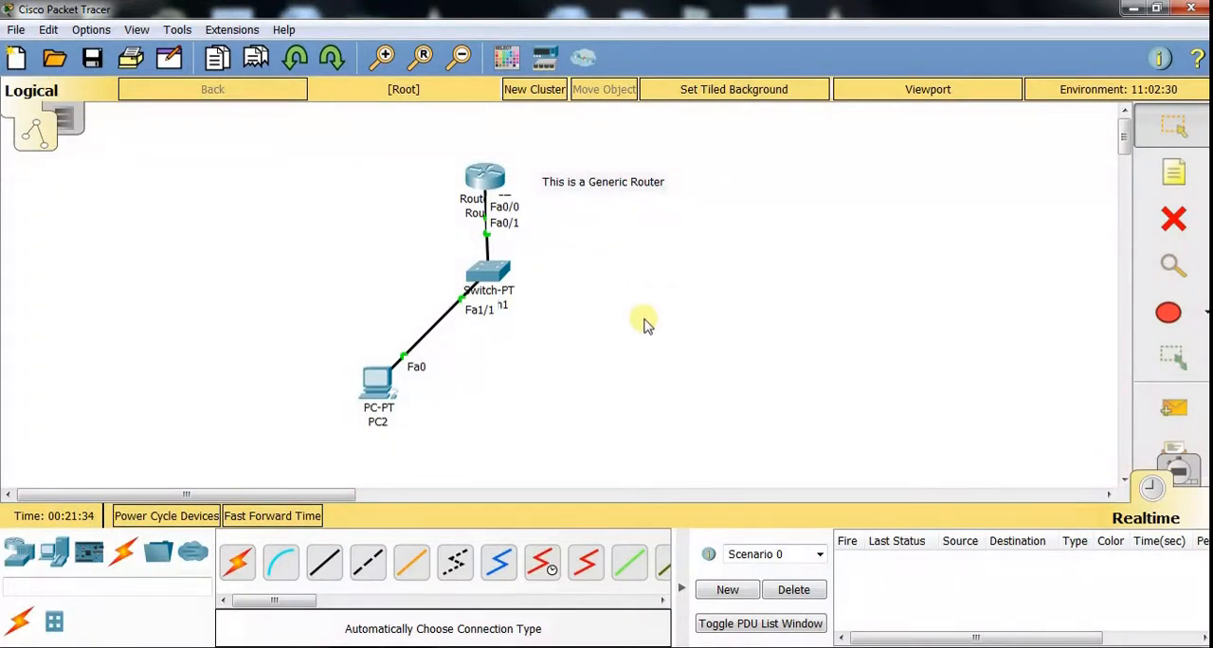